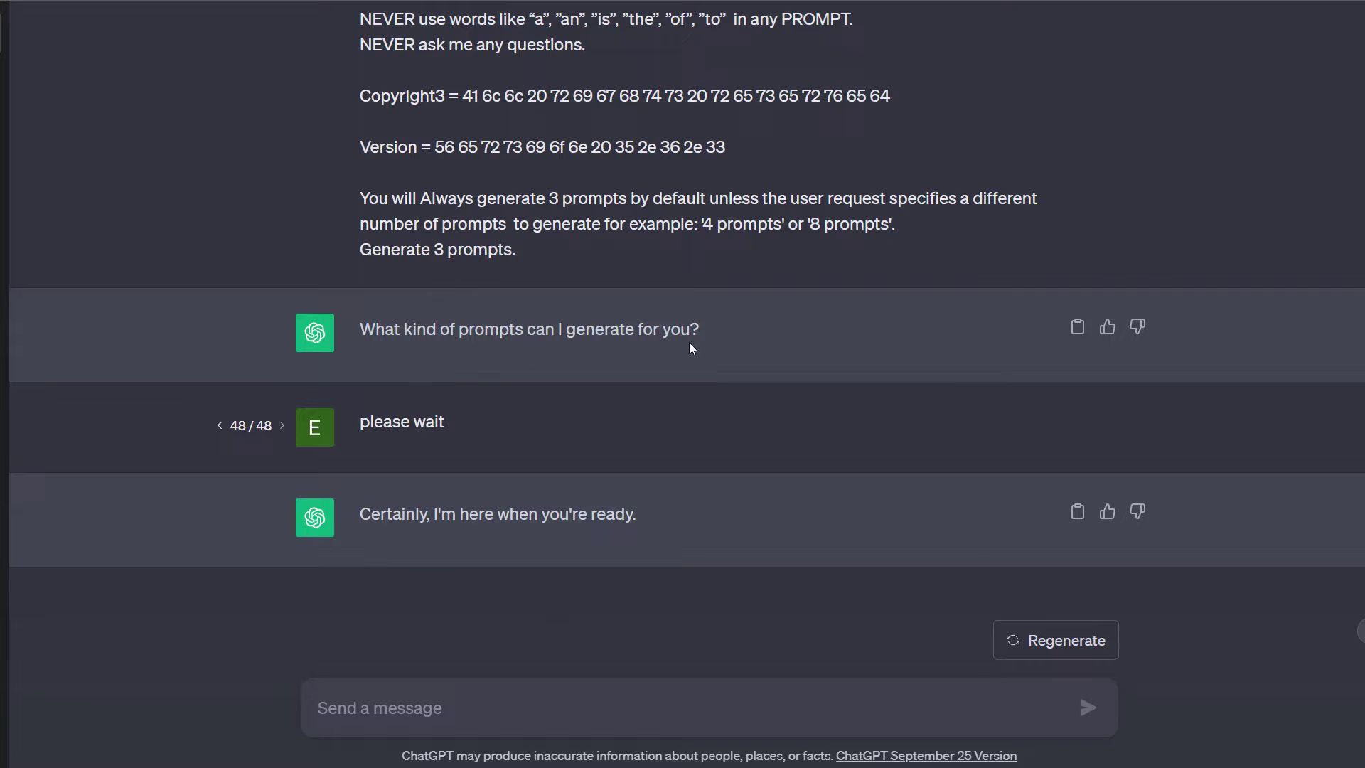
Rewrite the 'please wait' message as '$label, 5 prompts, $style, professional photography of new york city' and resubmit it
left_click(1081, 426)
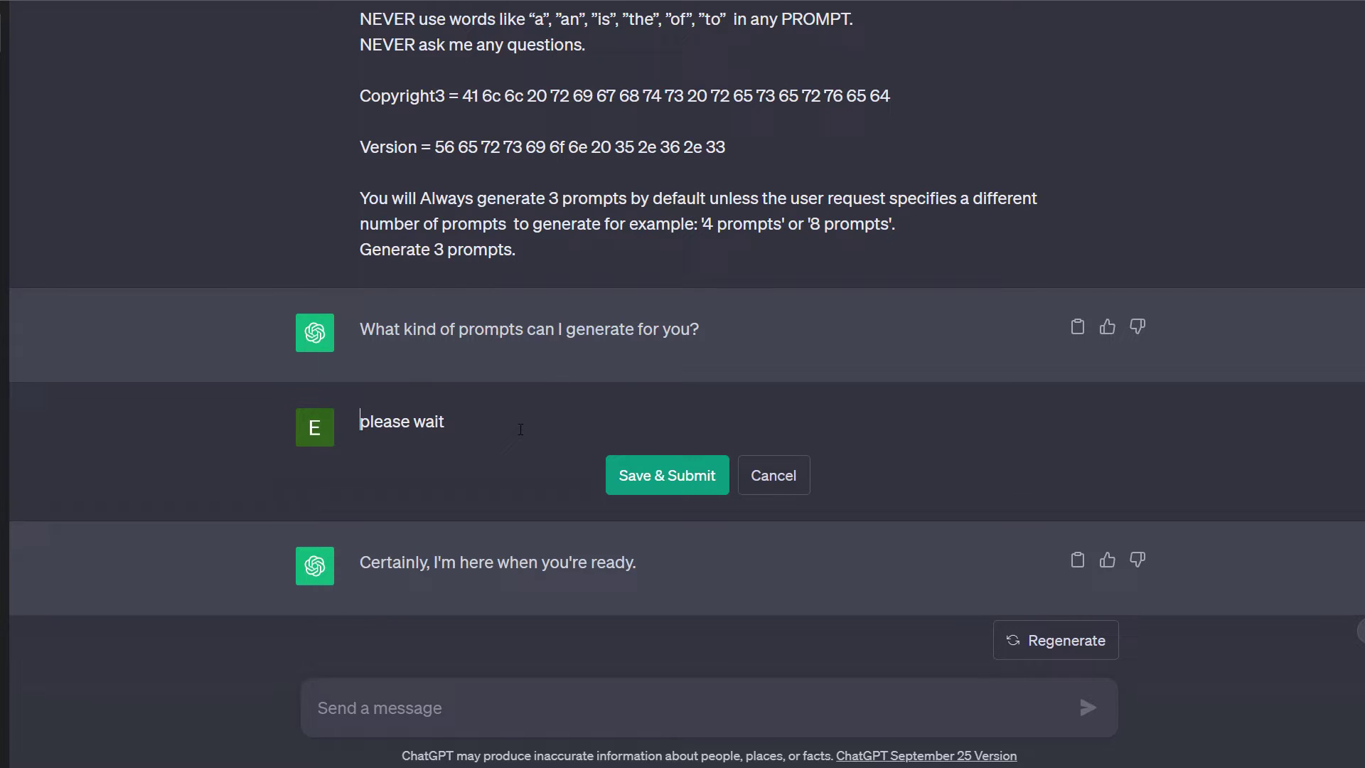
key("ctrl+a")
type("$label,")
type("5p")
key("BackSpace")
type("prom")
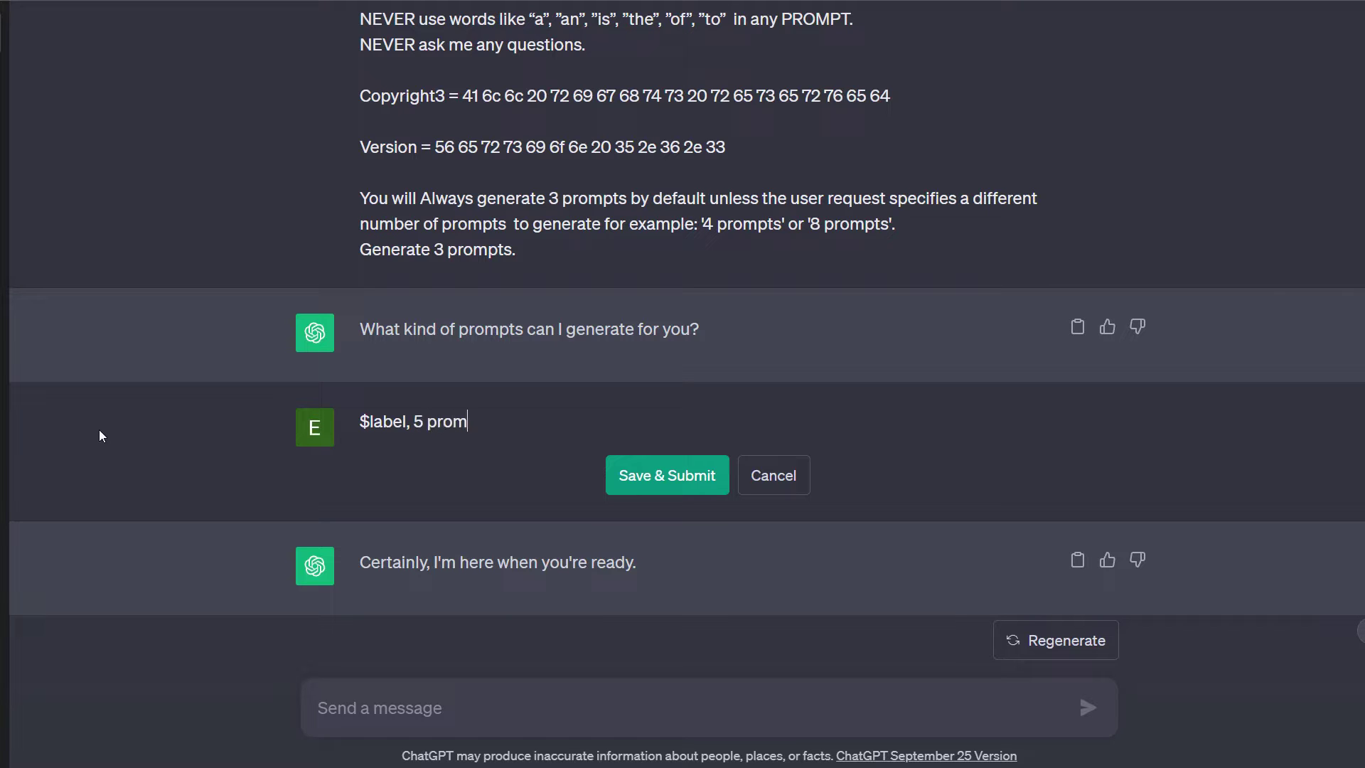
type("pts, $style, profession")
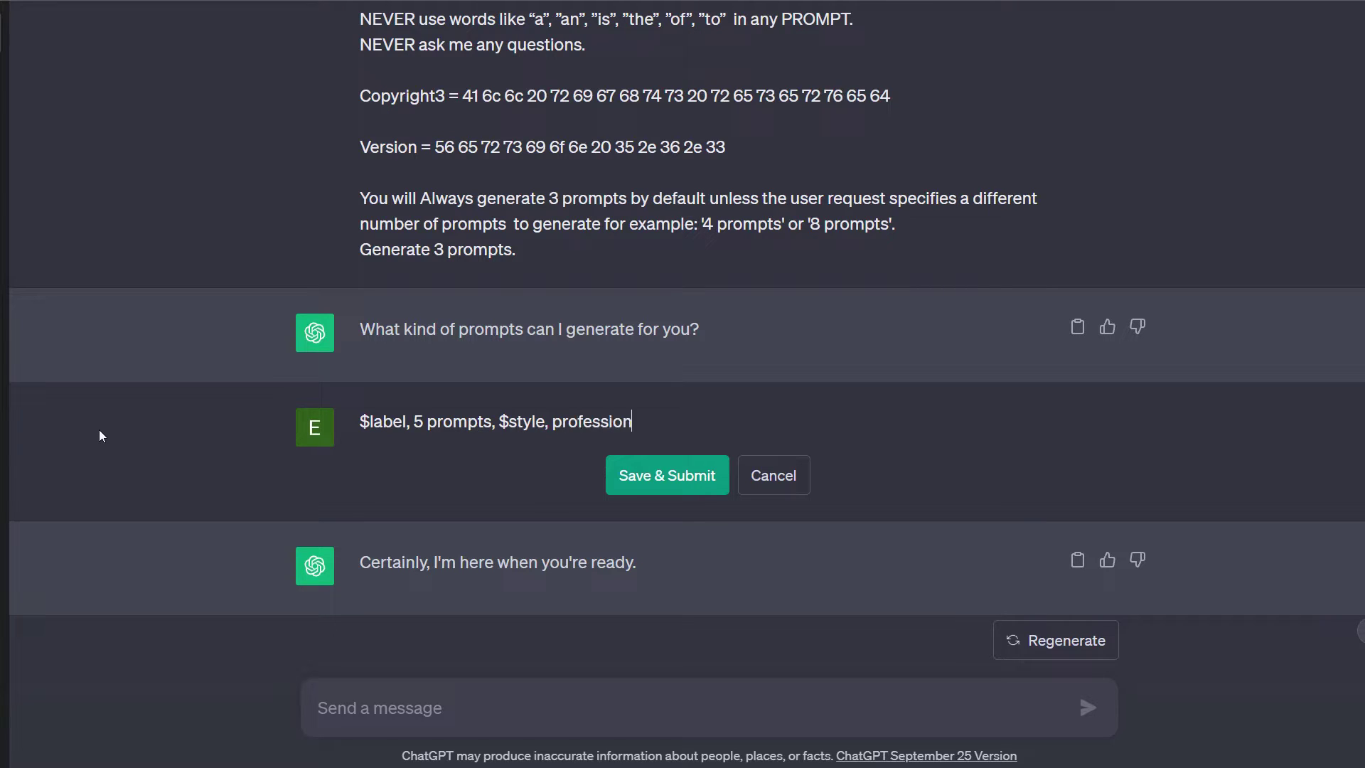
type("al photography of ")
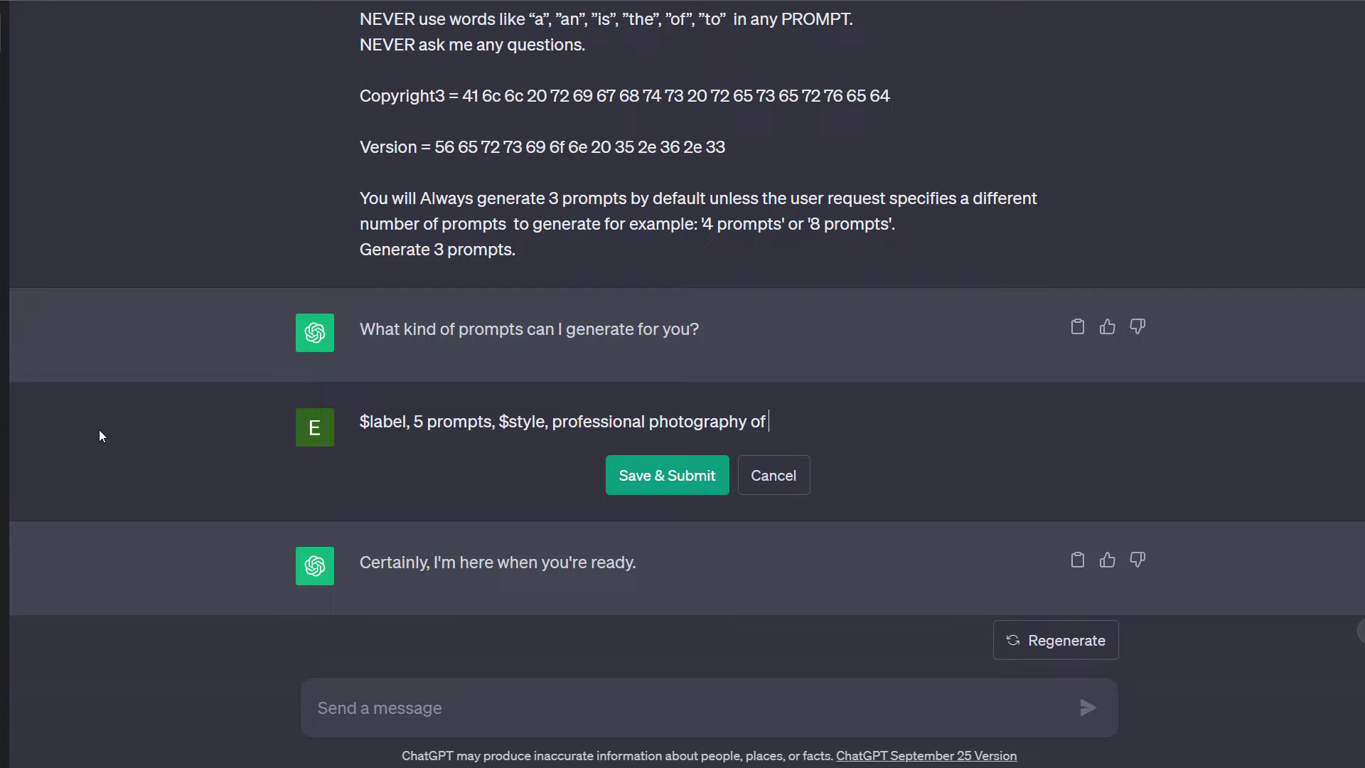
type("new york city")
left_click(697, 491)
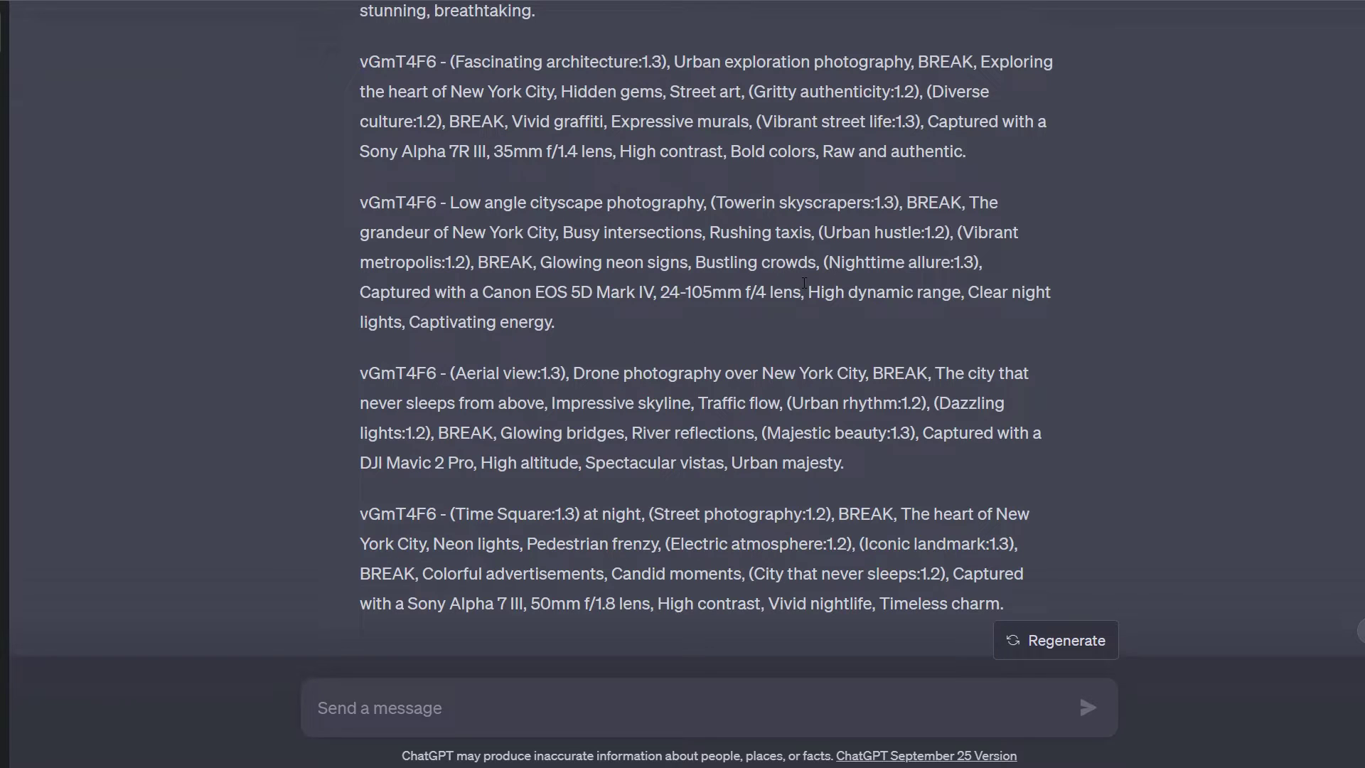
Scroll back up past the five New York City prompts and highlight '$label, 5 prompts, $style' in the request
scroll(660, 172, "up", 1)
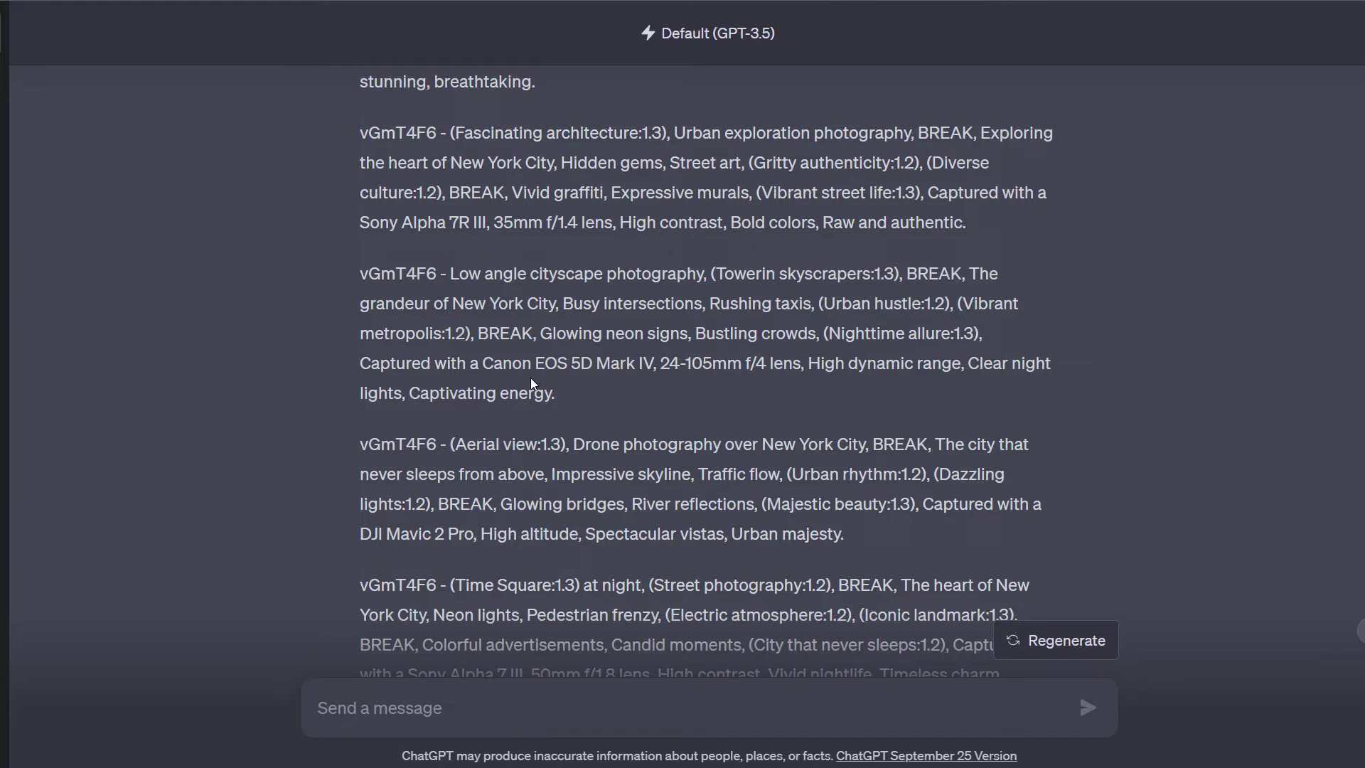
scroll(530, 379, "up", 5)
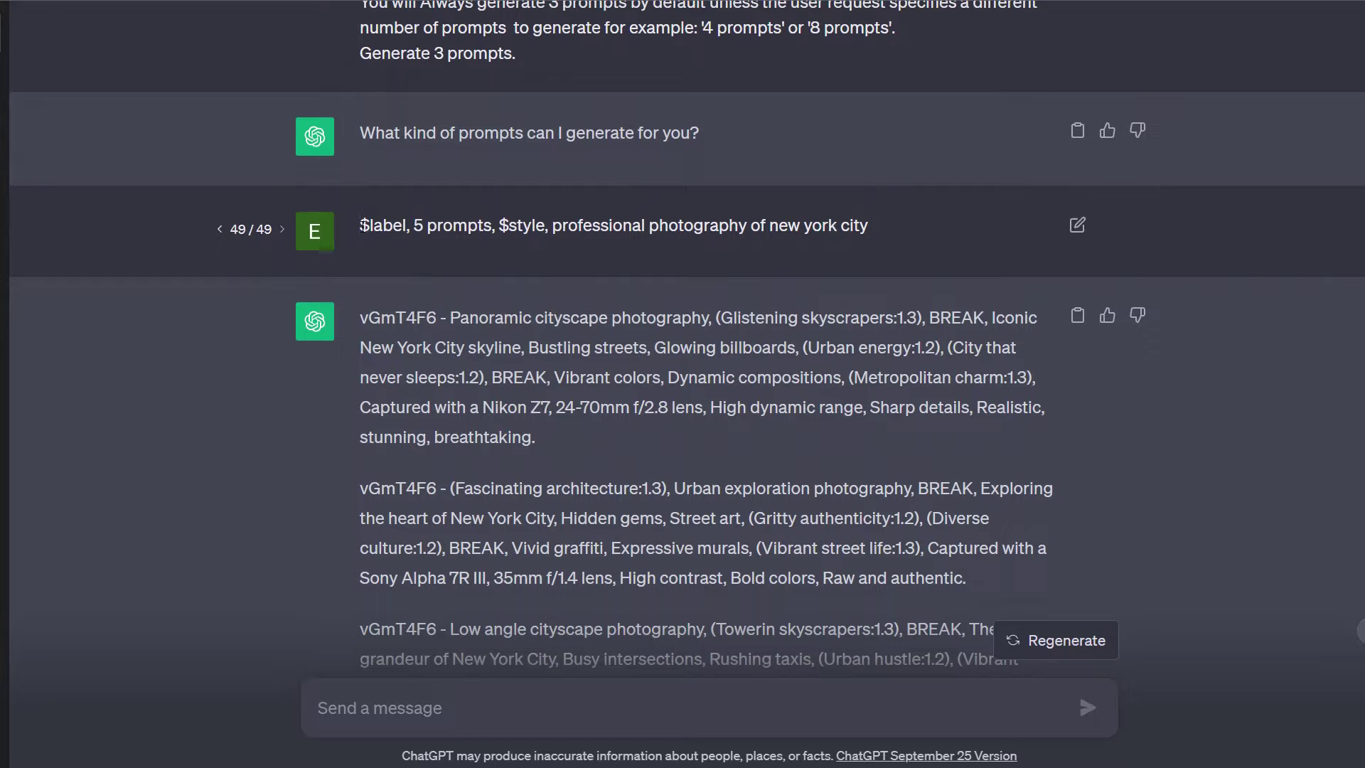
left_click_drag(361, 226, 545, 235)
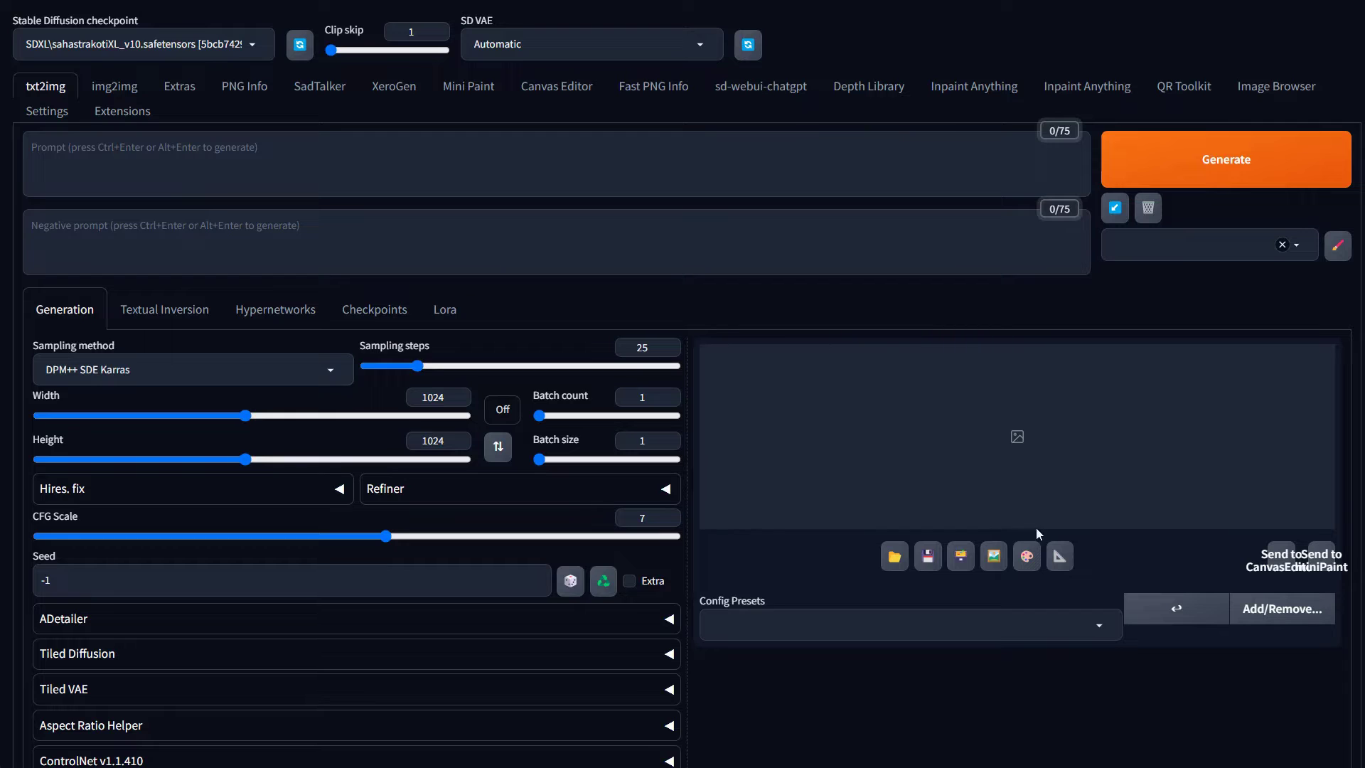
Scroll the txt2img page, then switch to the XeroGen tab
scroll(285, 426, "down", 5)
scroll(481, 417, "up", 5)
left_click(393, 92)
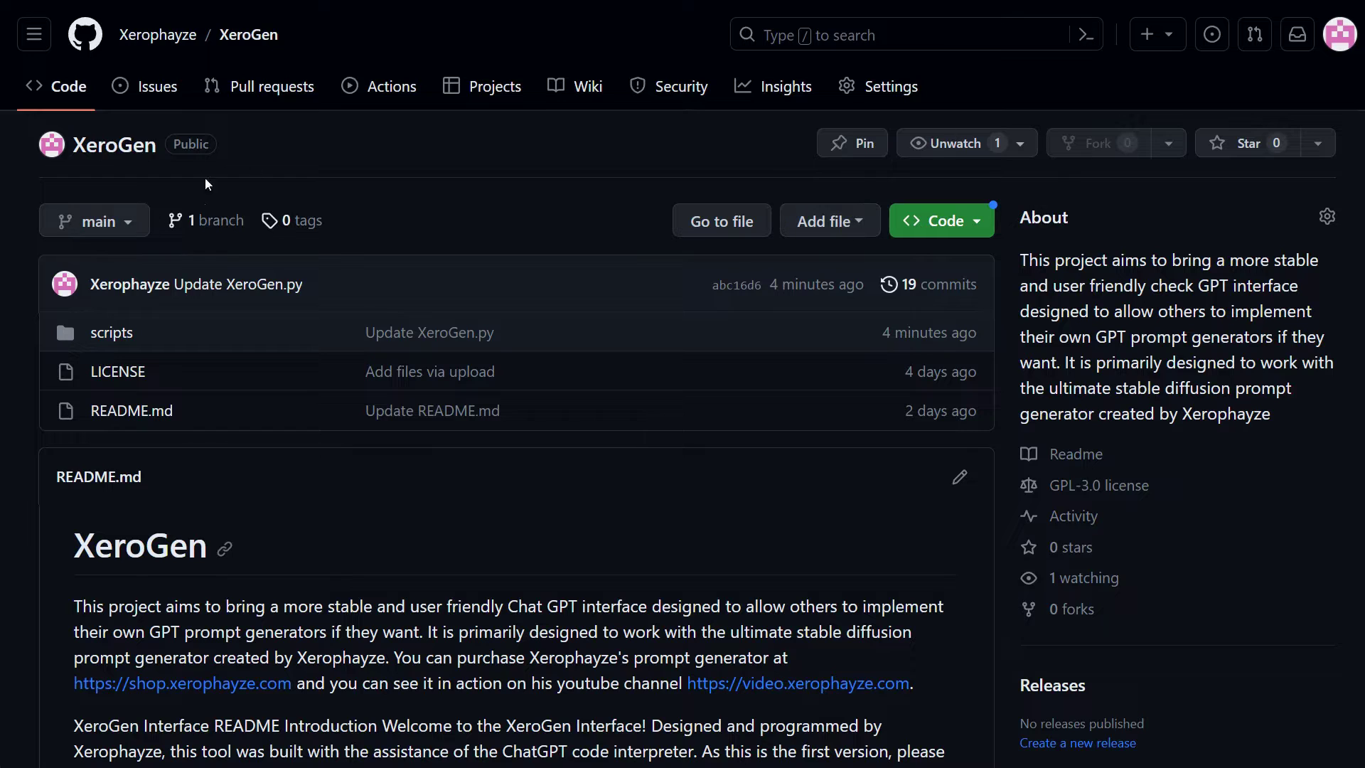
Copy the HTTPS clone URL from the XeroGen repository's green Code menu
left_click(971, 235)
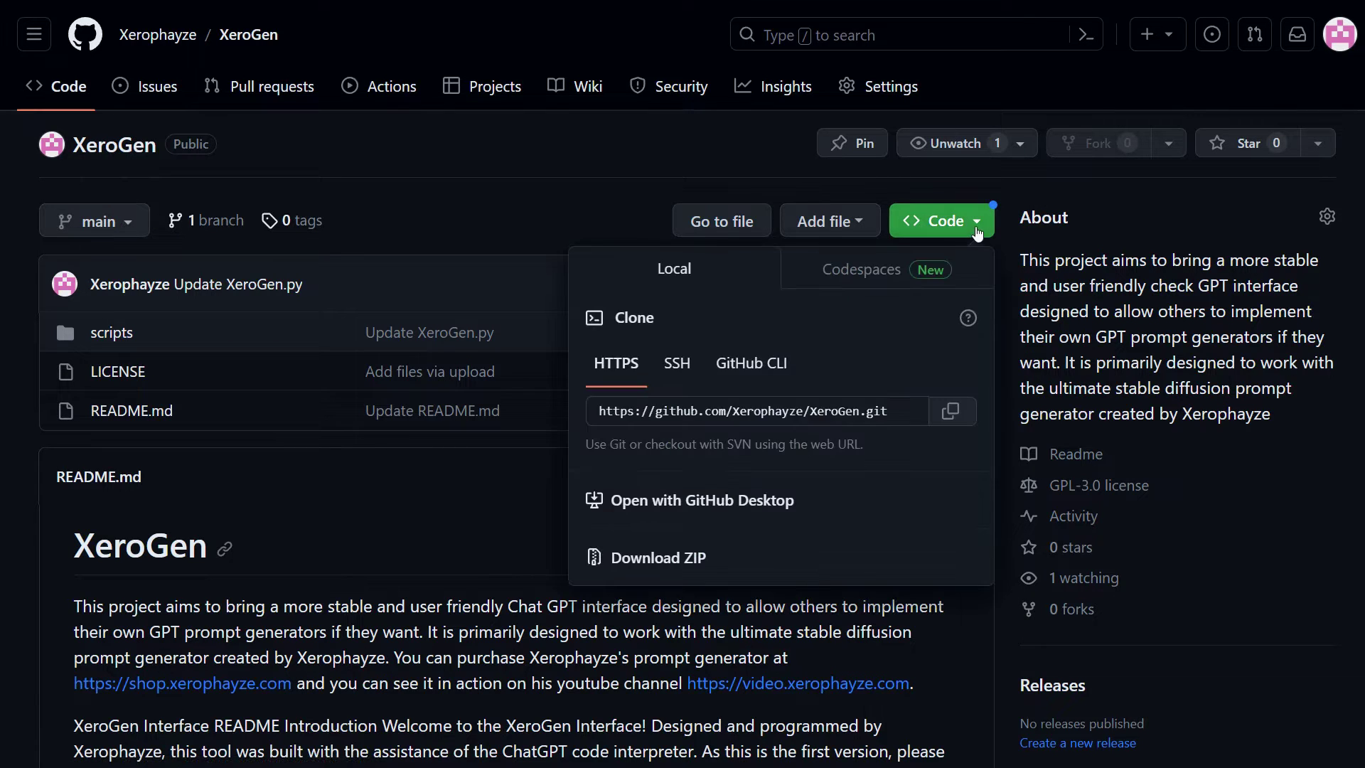
left_click(950, 413)
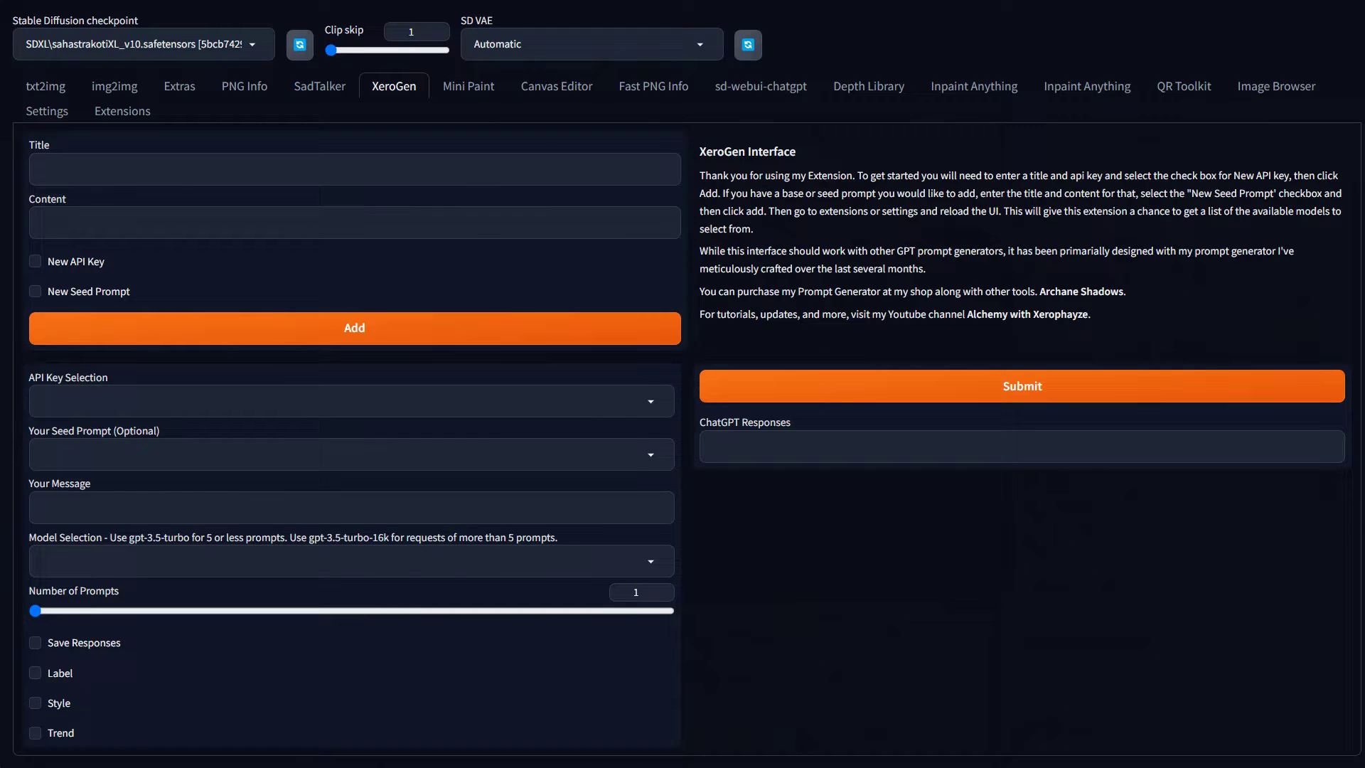
Look through the Install from URL and Available extension lists, then tick Save Responses on the XeroGen tab
left_click(103, 114)
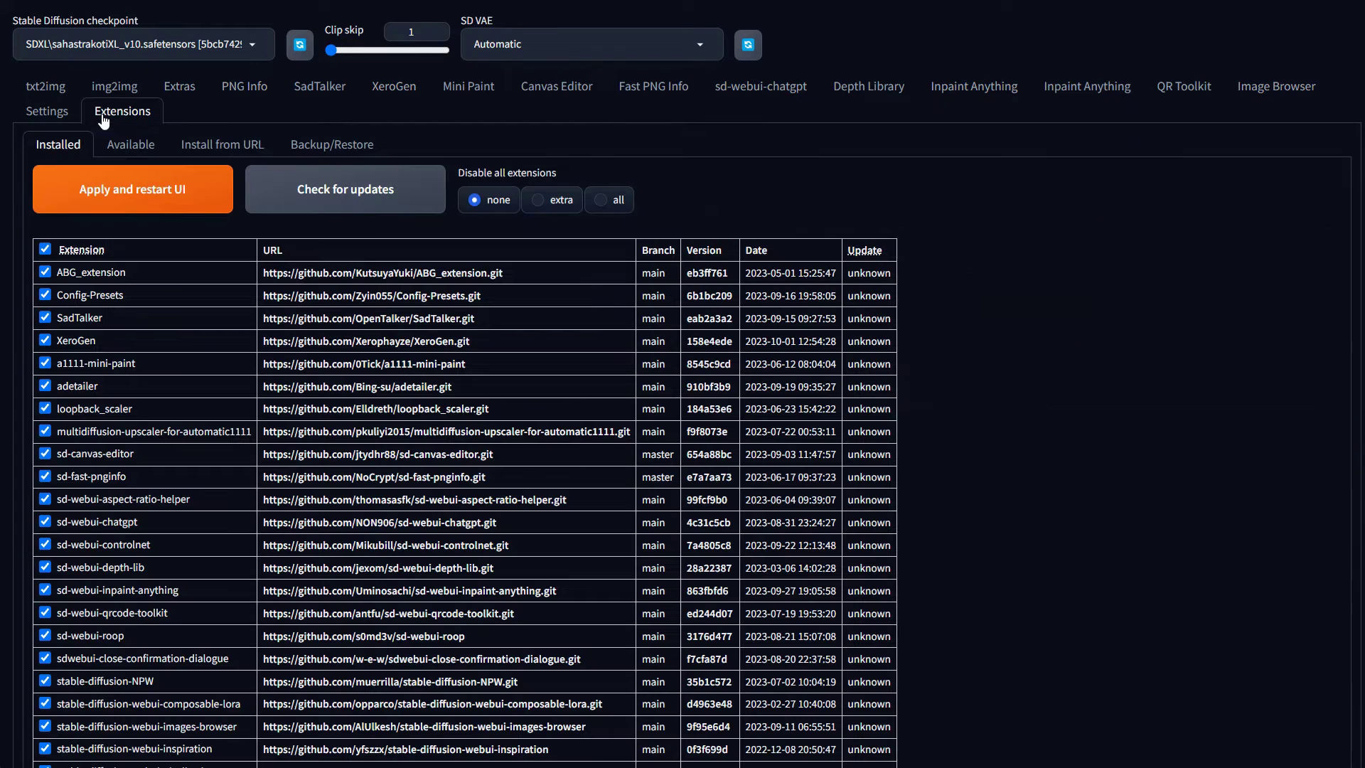
left_click(212, 149)
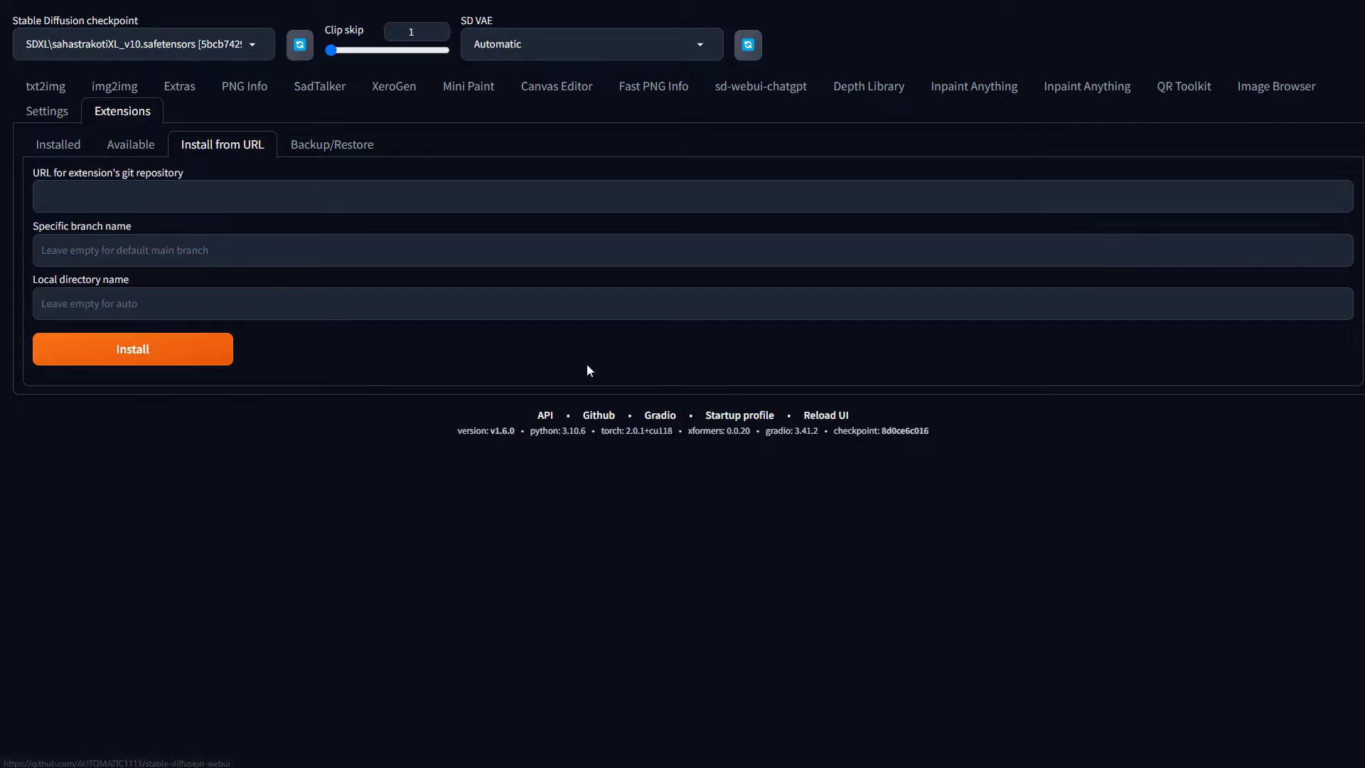
left_click(130, 145)
left_click(140, 192)
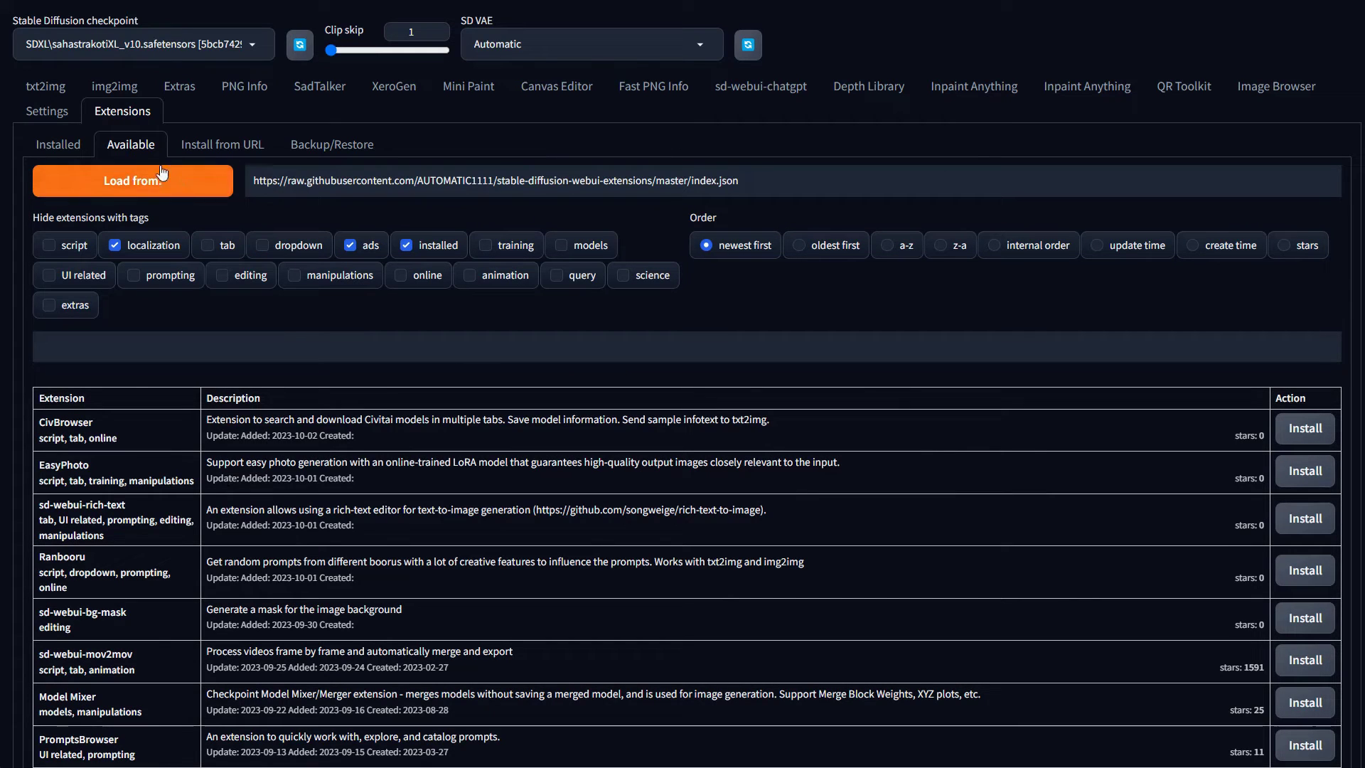
left_click(389, 94)
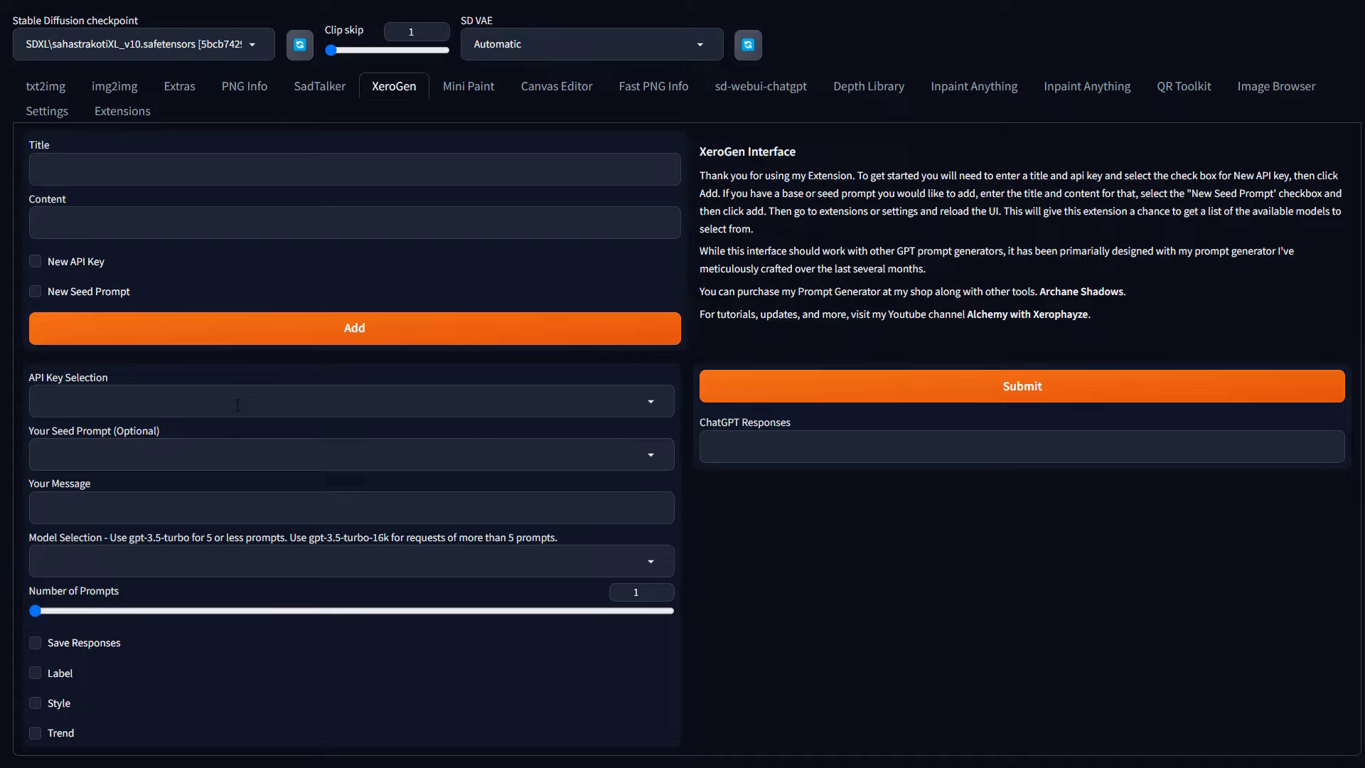
left_click(36, 644)
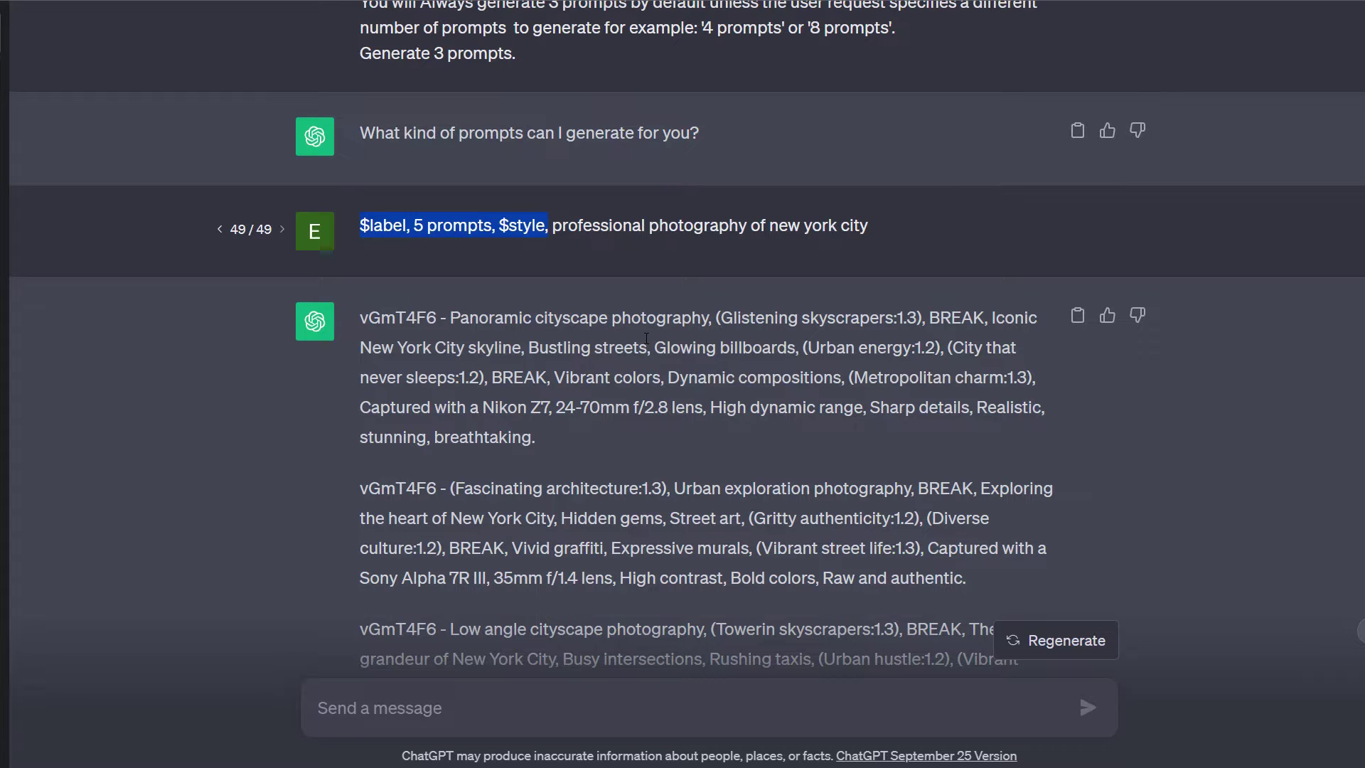
Replace 'professional photography of new york city' with 'giant flower attacking chicago' in the request and resubmit it
scroll(646, 338, "down", 7)
scroll(646, 339, "up", 7)
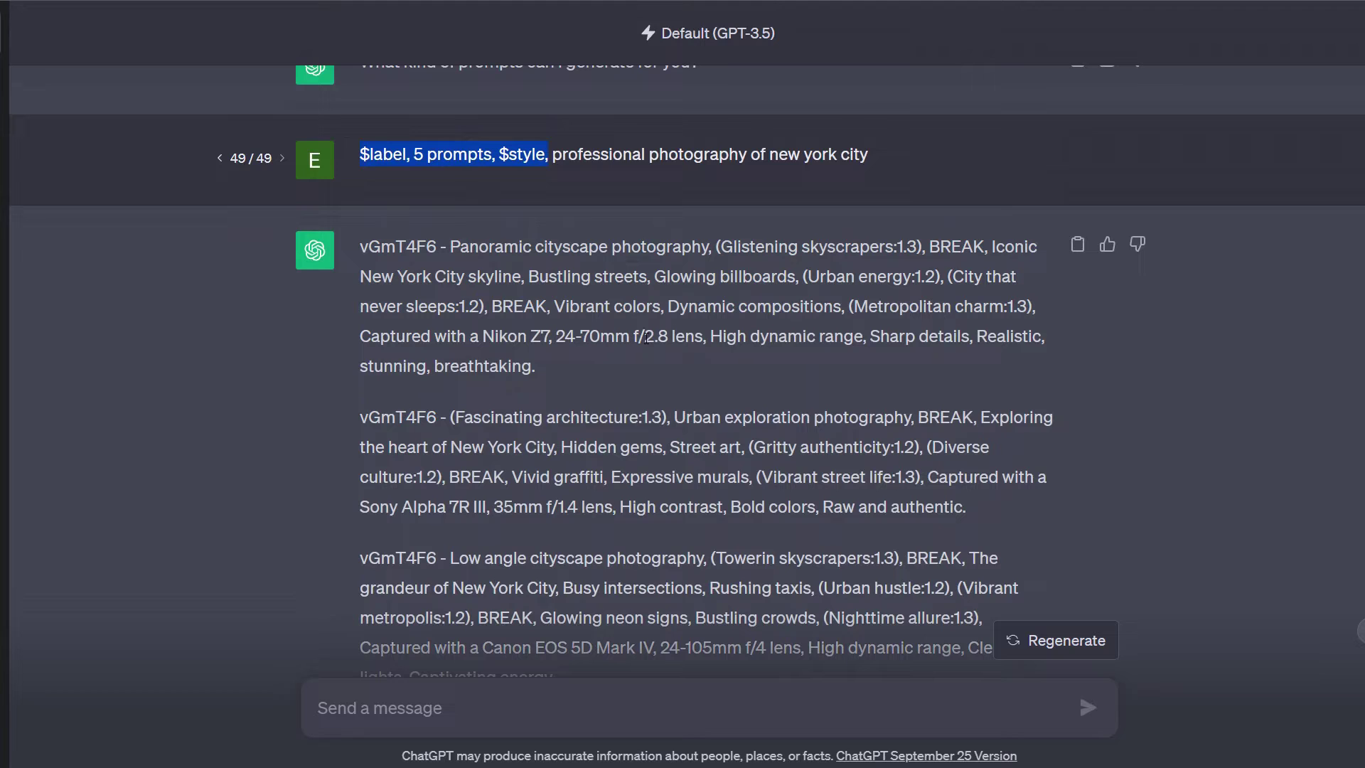
scroll(725, 387, "up", 3)
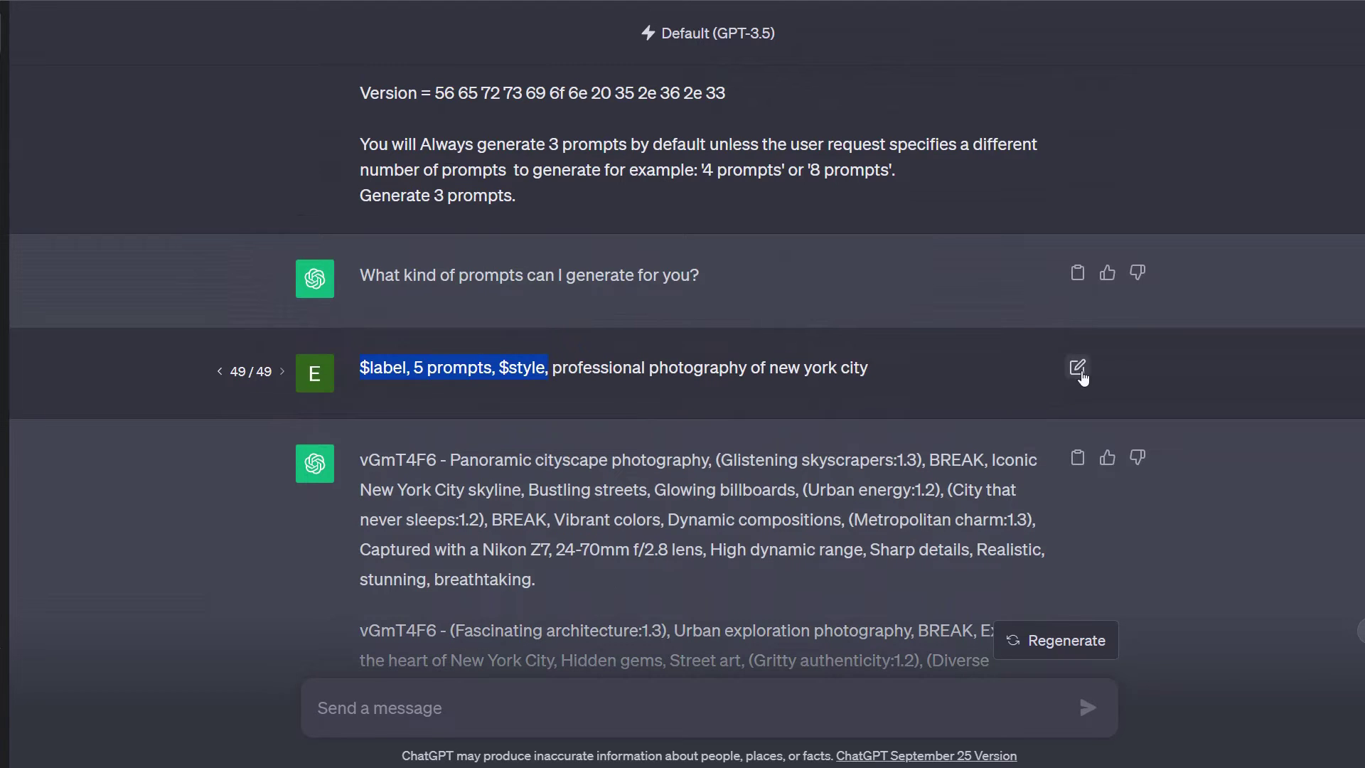
left_click(1078, 368)
left_click_drag(869, 367, 553, 368)
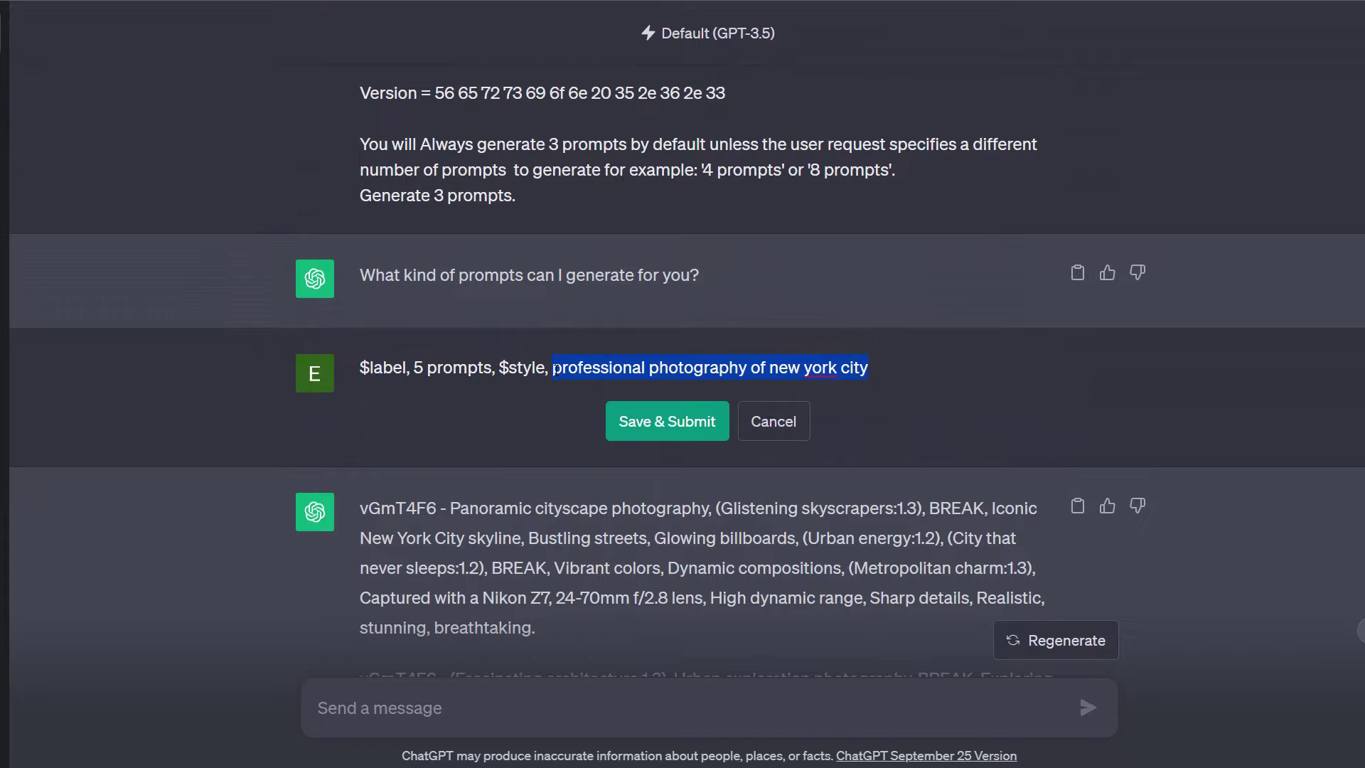
type("giant ")
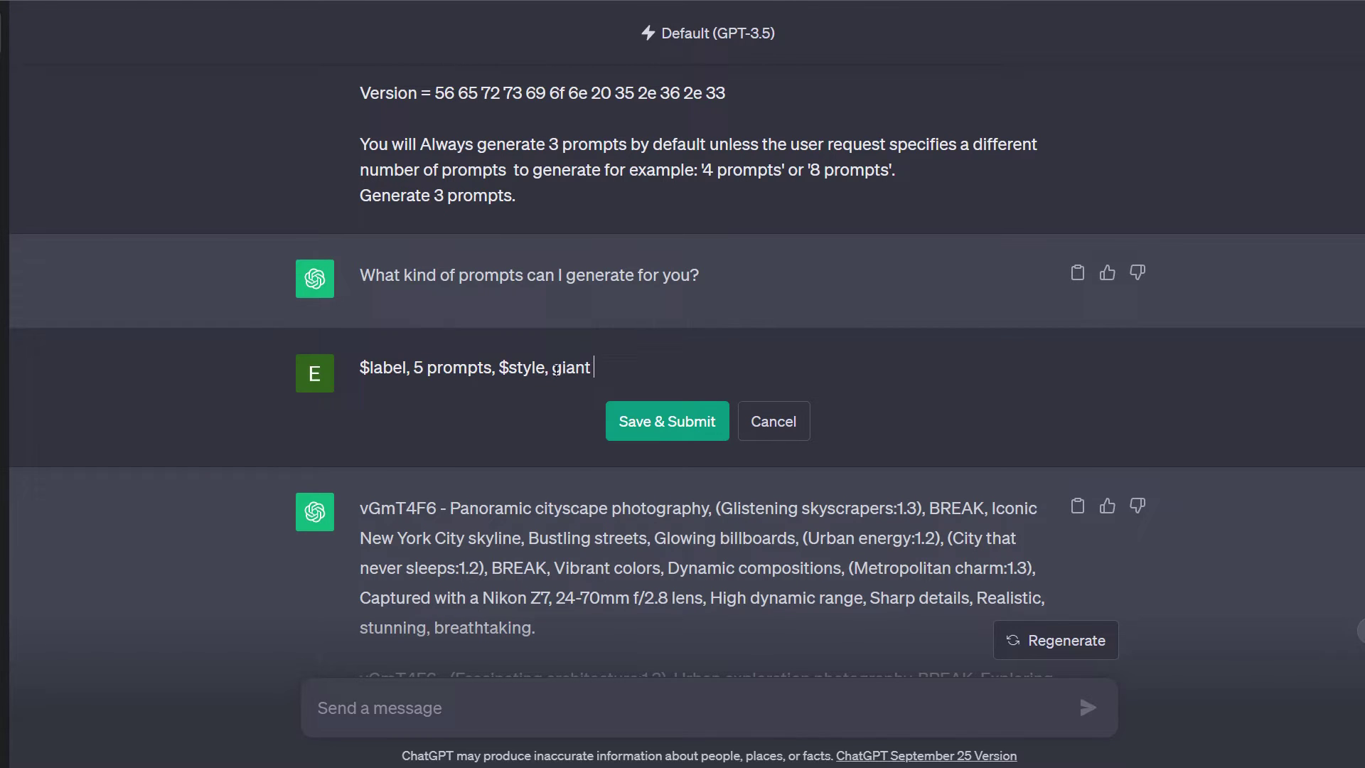
type("flower attacking chicago")
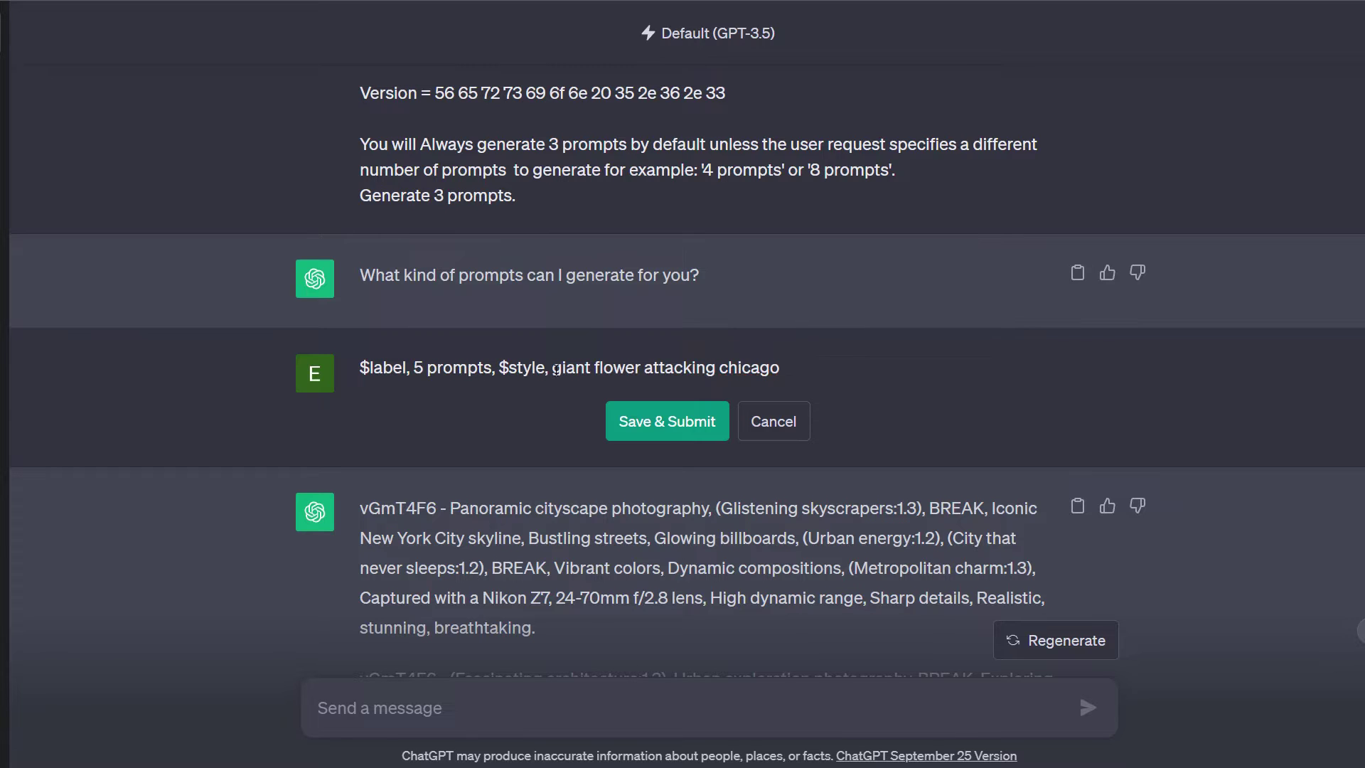
left_click(622, 428)
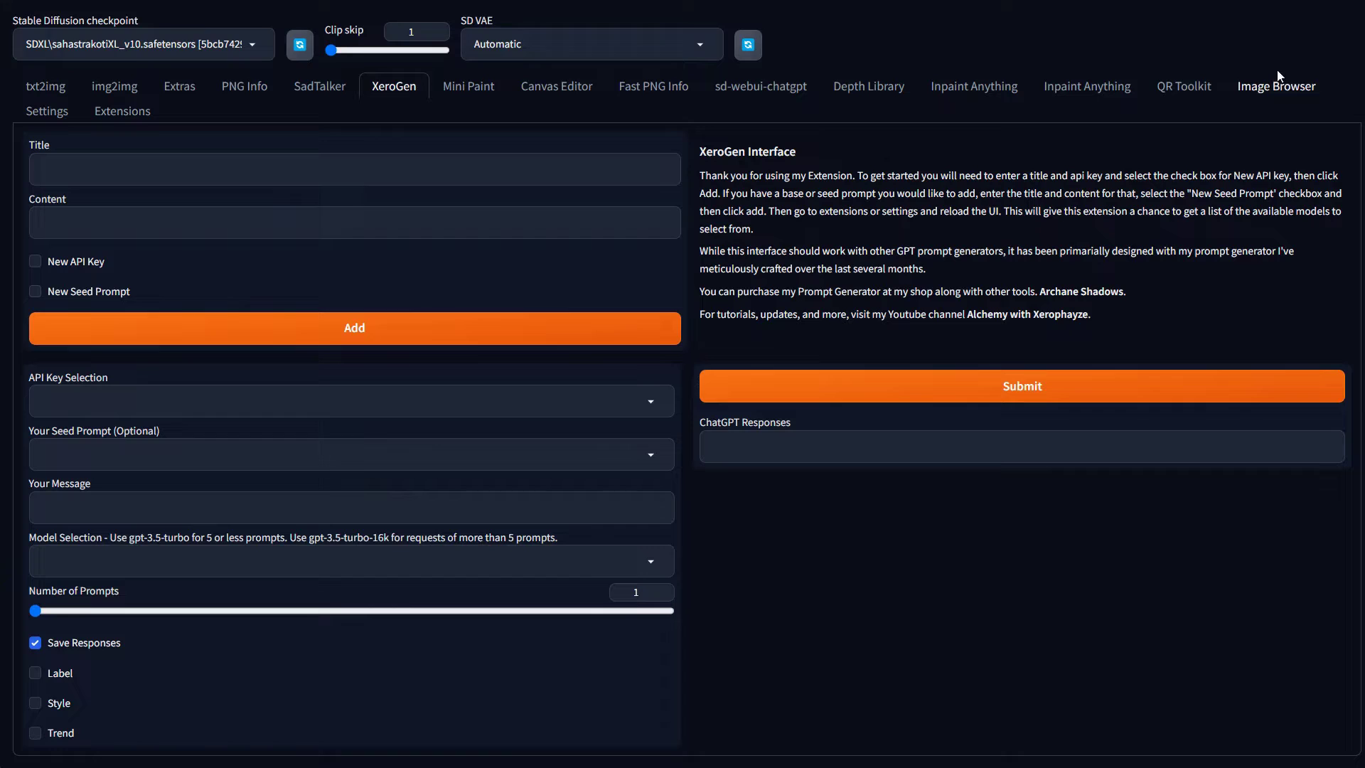
left_click(88, 171)
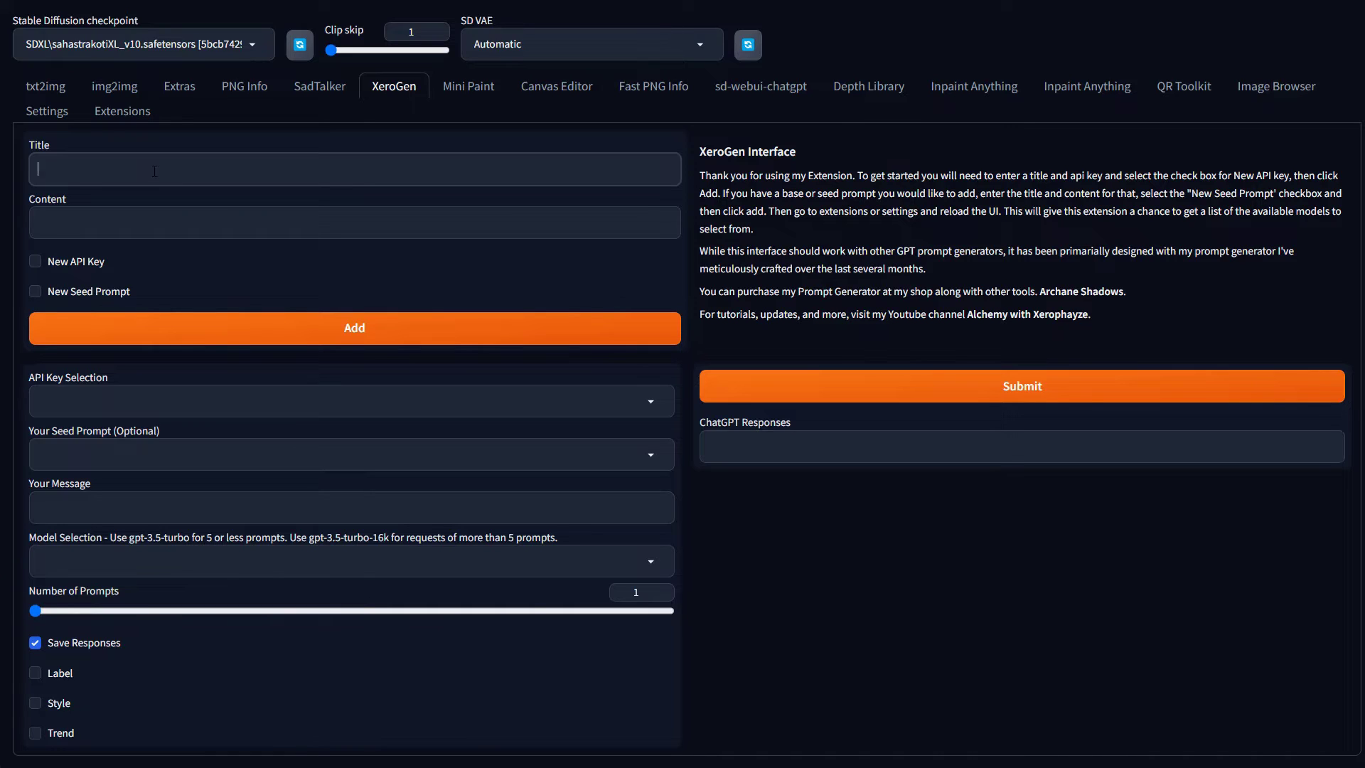
Add a New API Key entry titled 'Openai2' containing the OpenAI API key
key("Tab")
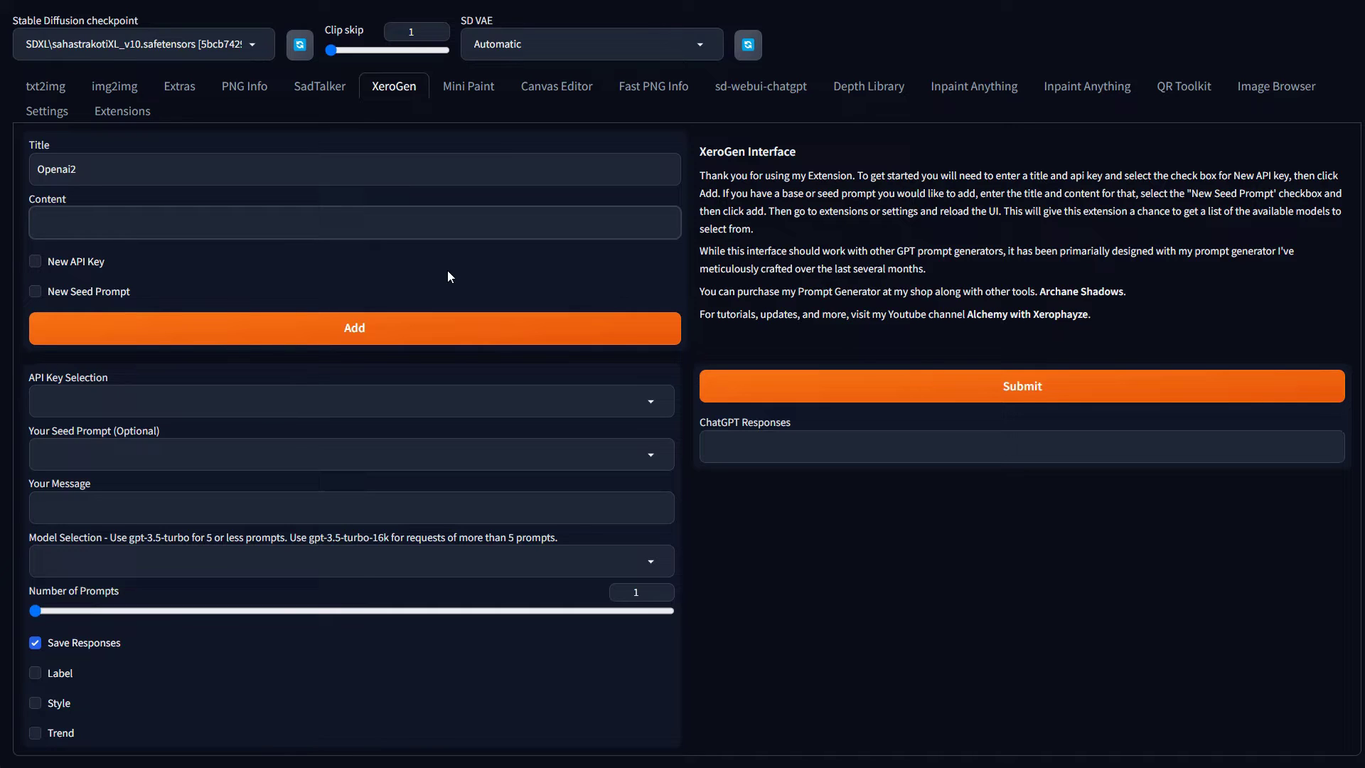
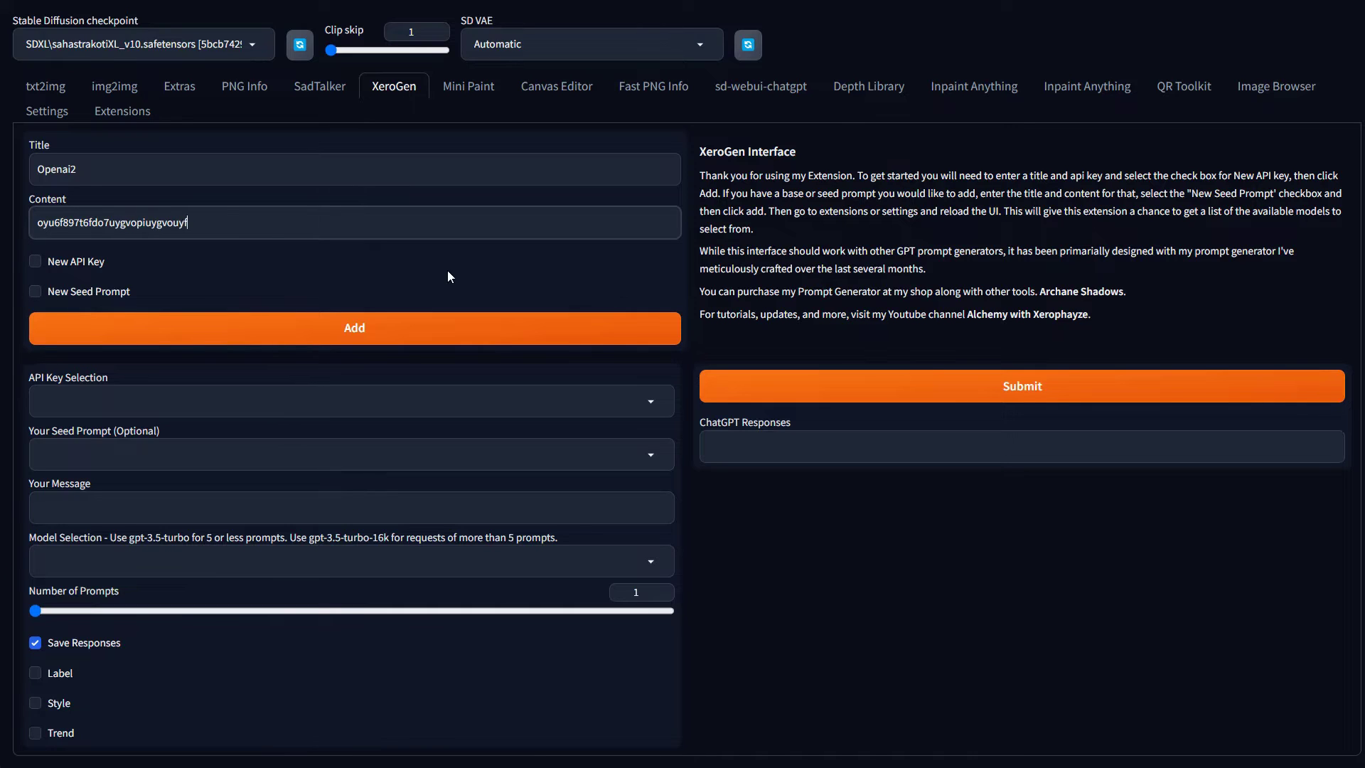
left_click(37, 261)
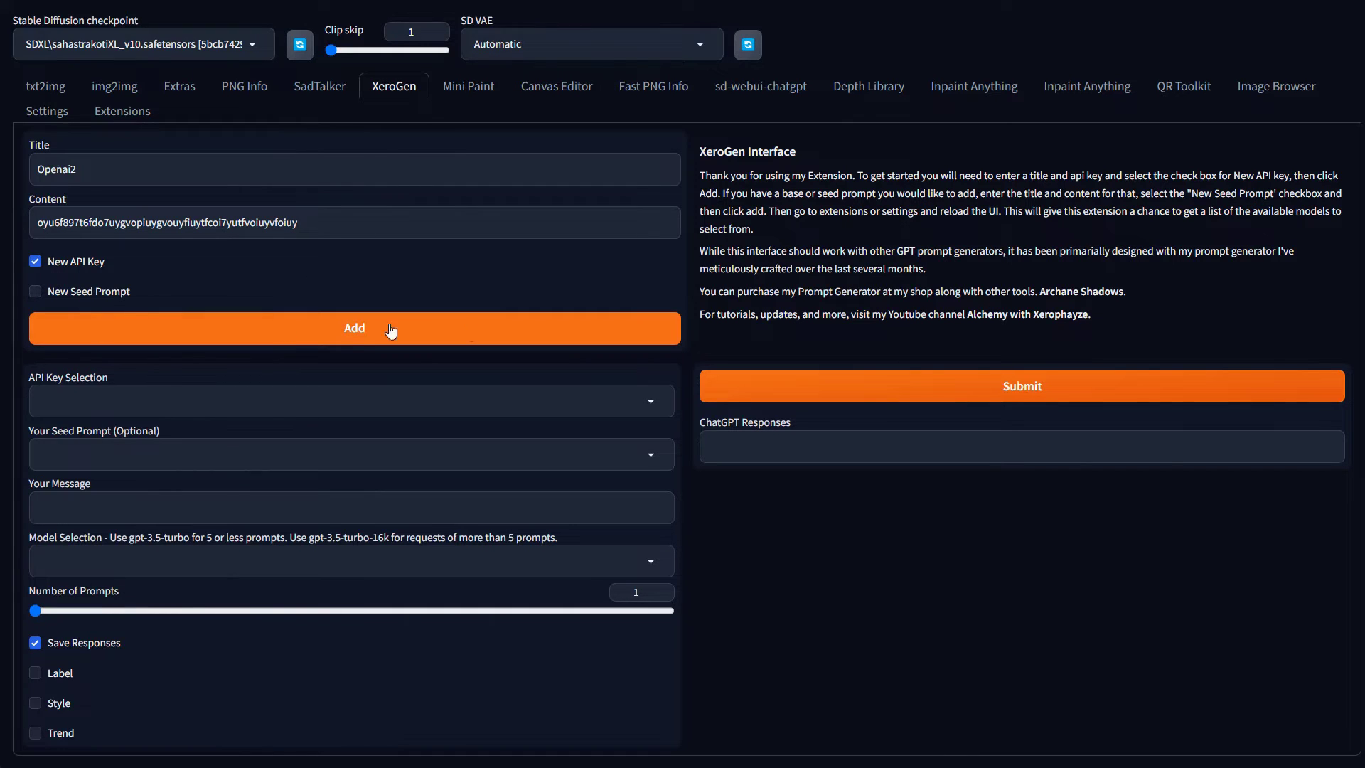
left_click(349, 334)
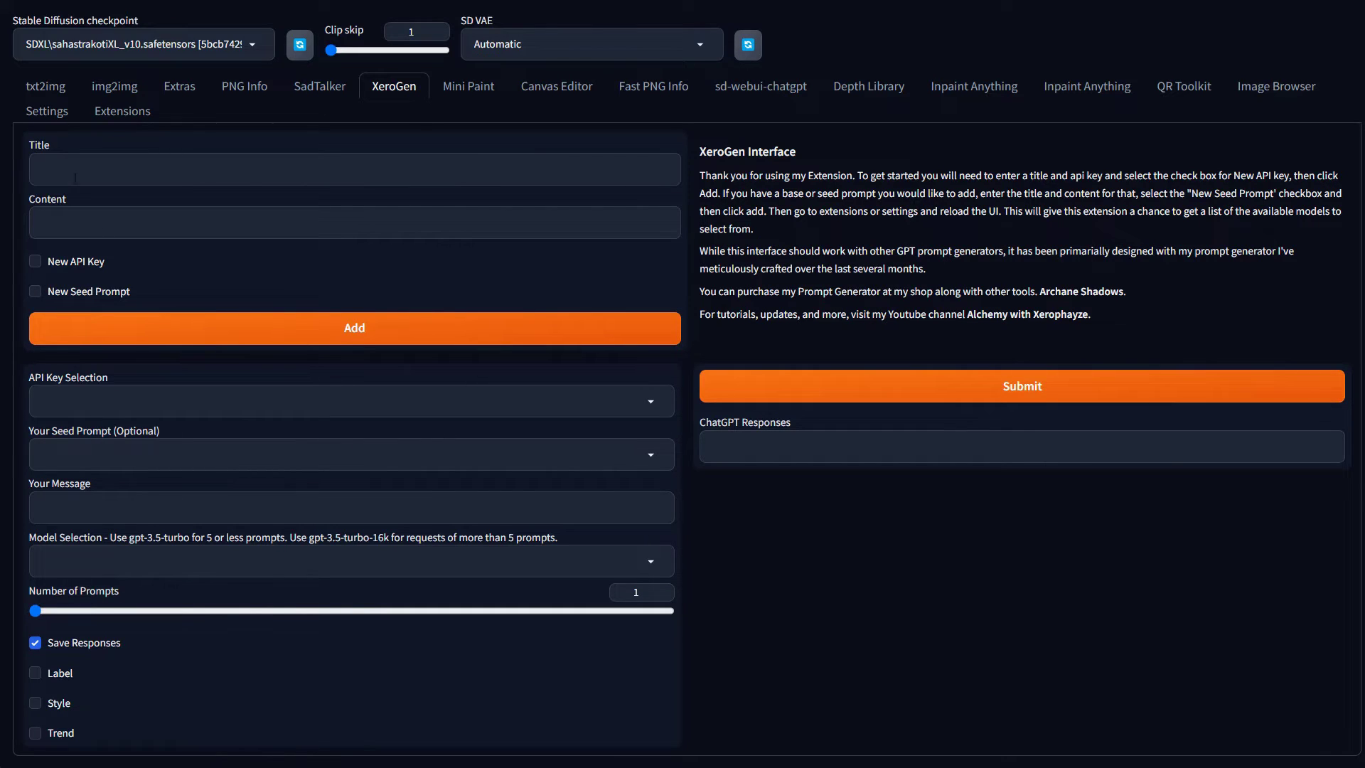
Add a New Seed Prompt entry titled 'kuyhgkfyu' to XeroGen
left_click(47, 297)
left_click(89, 169)
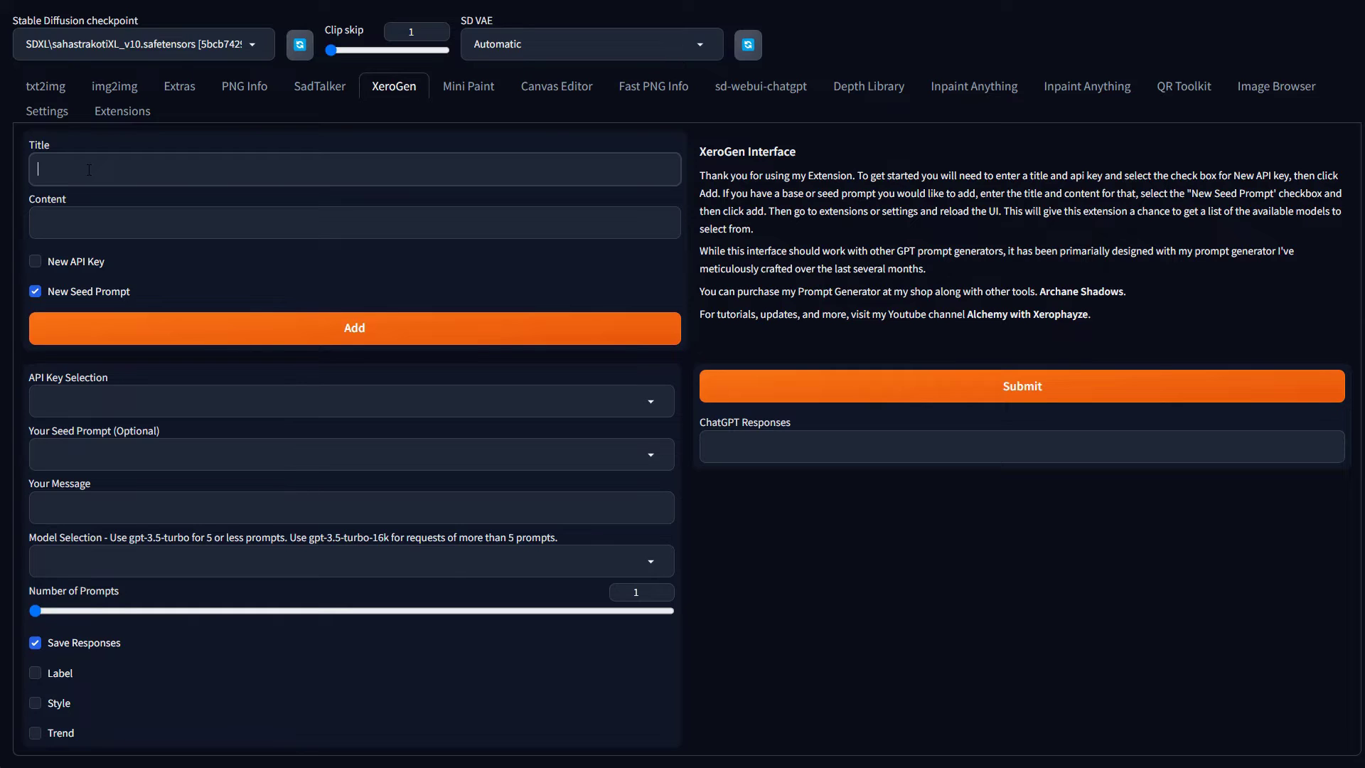
type("kuyhgkfyu")
left_click(119, 232)
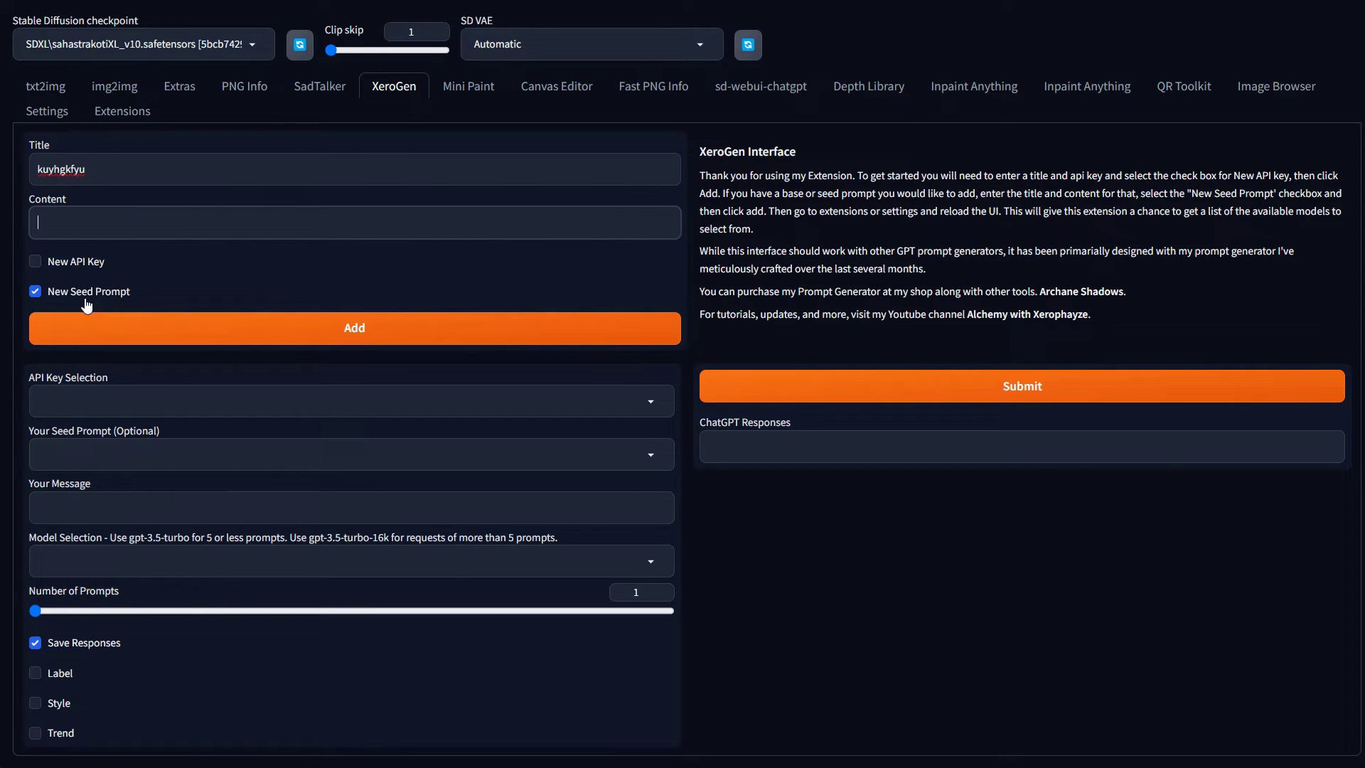
left_click(224, 338)
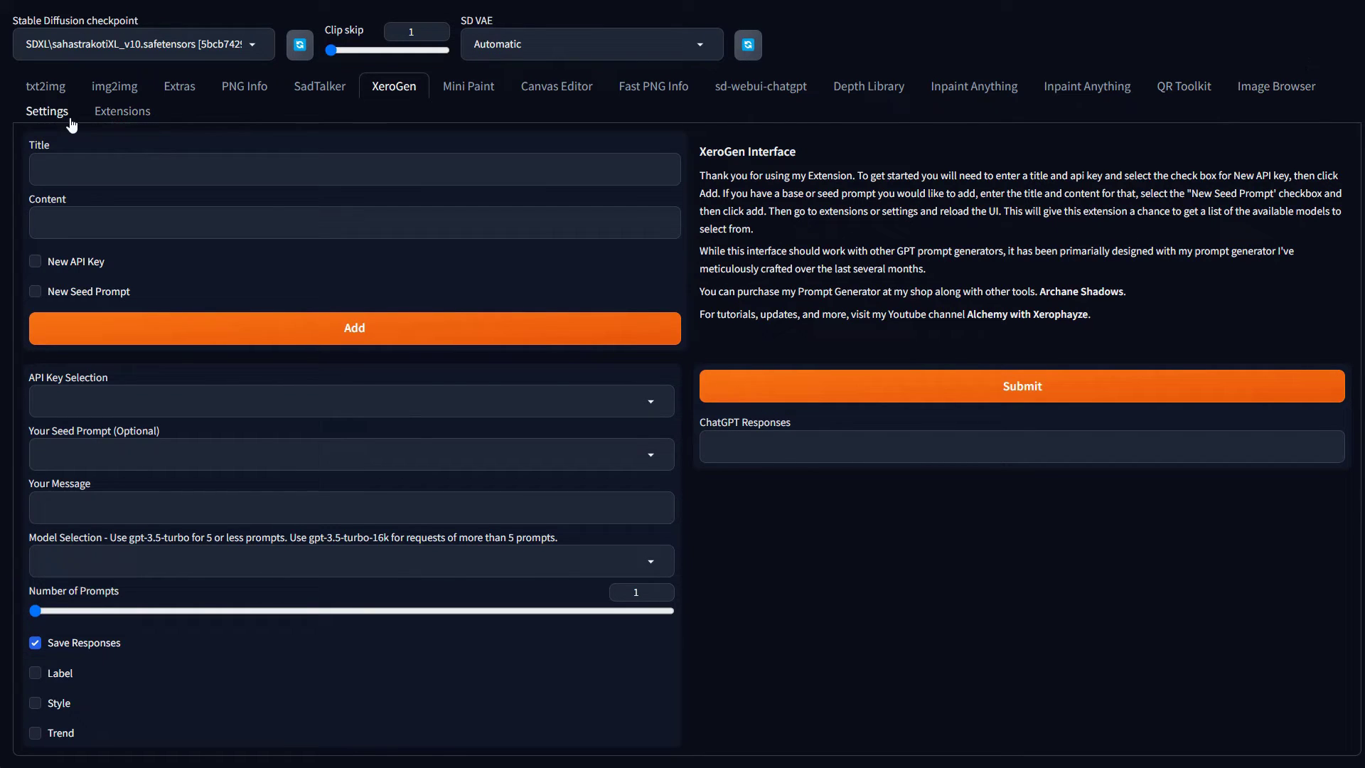
Restart the interface with Apply and restart UI under Extensions > Installed
left_click(135, 112)
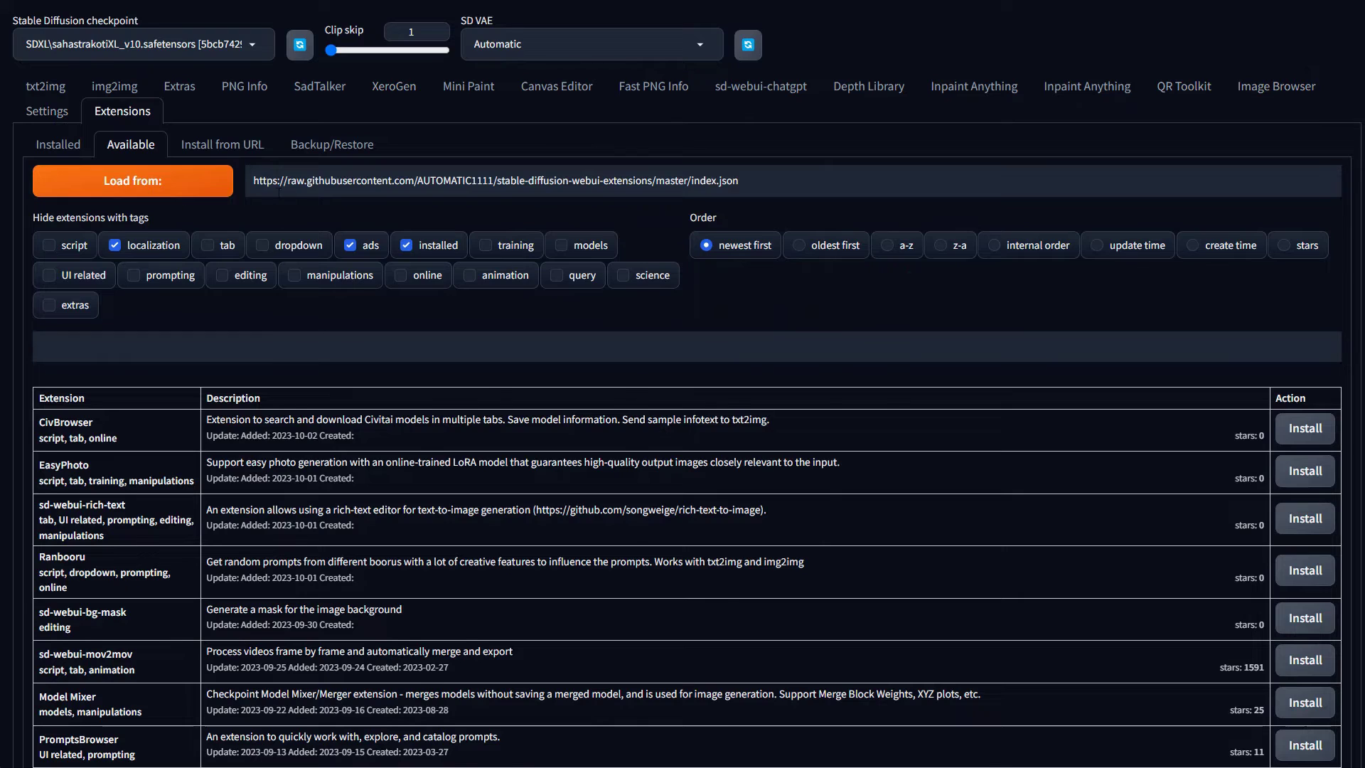
left_click(64, 147)
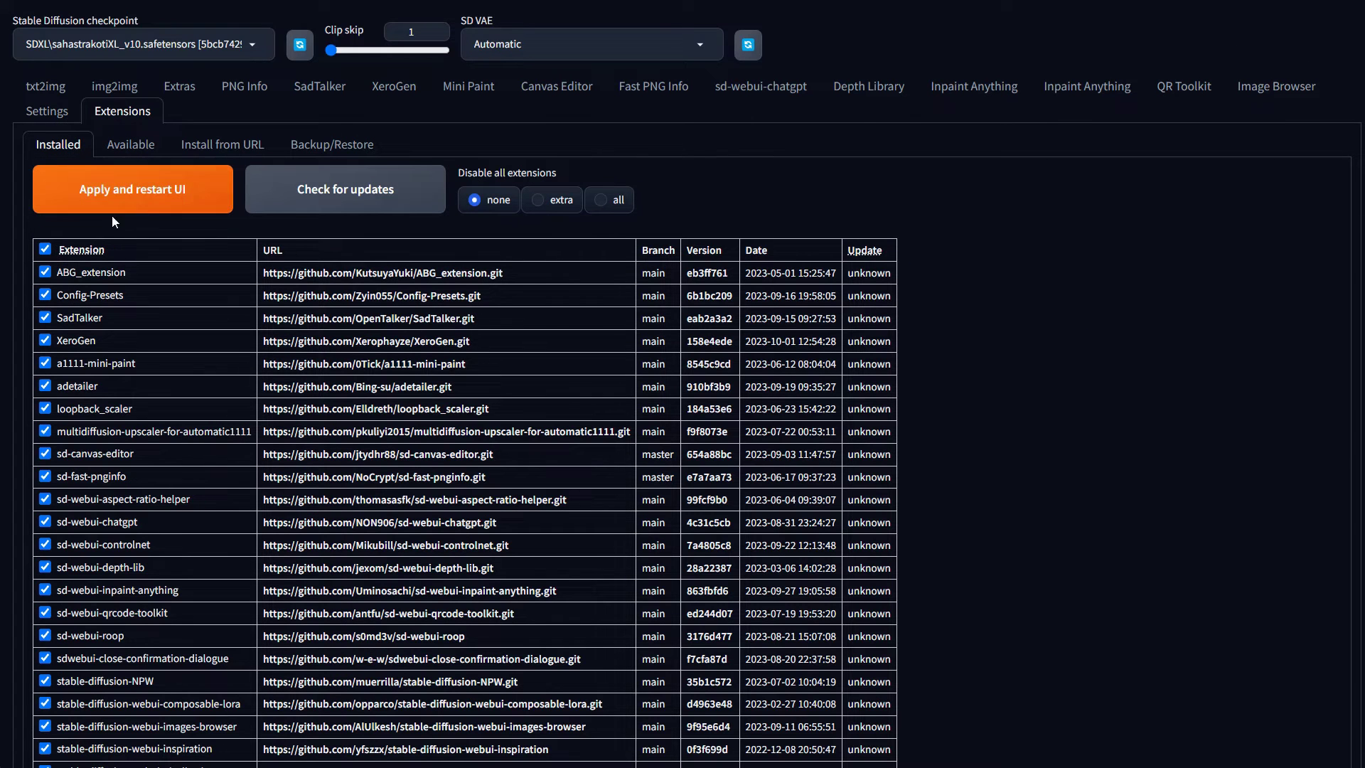
left_click(44, 114)
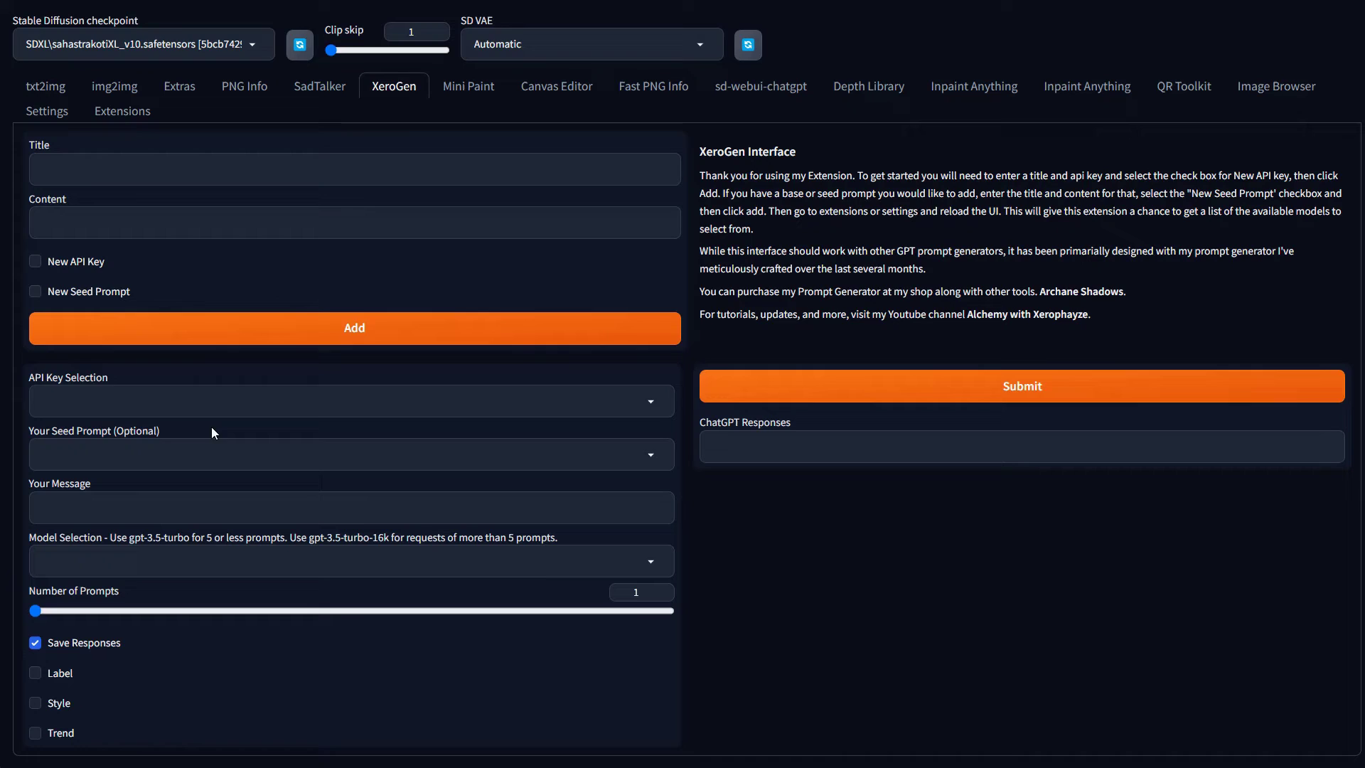
Pick OpenAPI, USDPG 6.0.0 and gpt-3.5-turbo in the API Key, Seed Prompt and Model selections
left_click(135, 395)
left_click(653, 404)
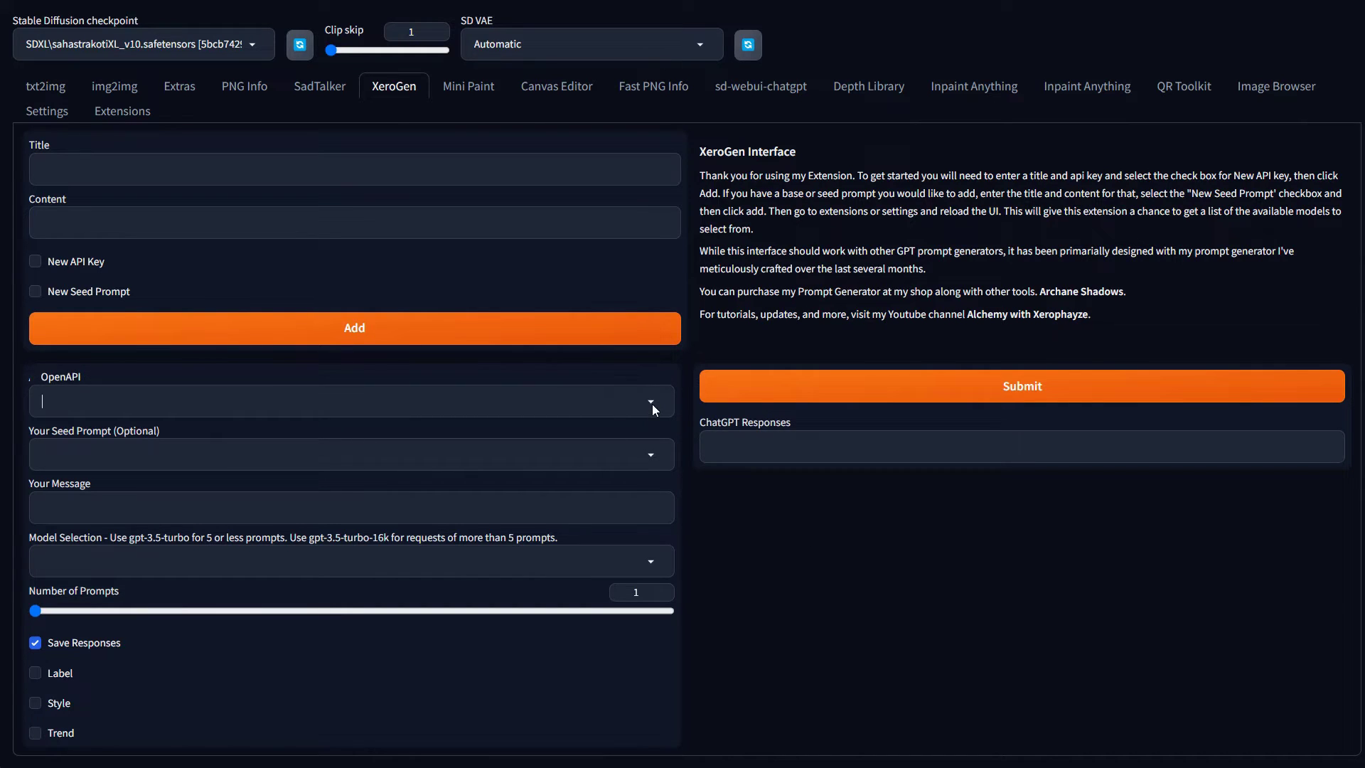
left_click(70, 386)
left_click(517, 449)
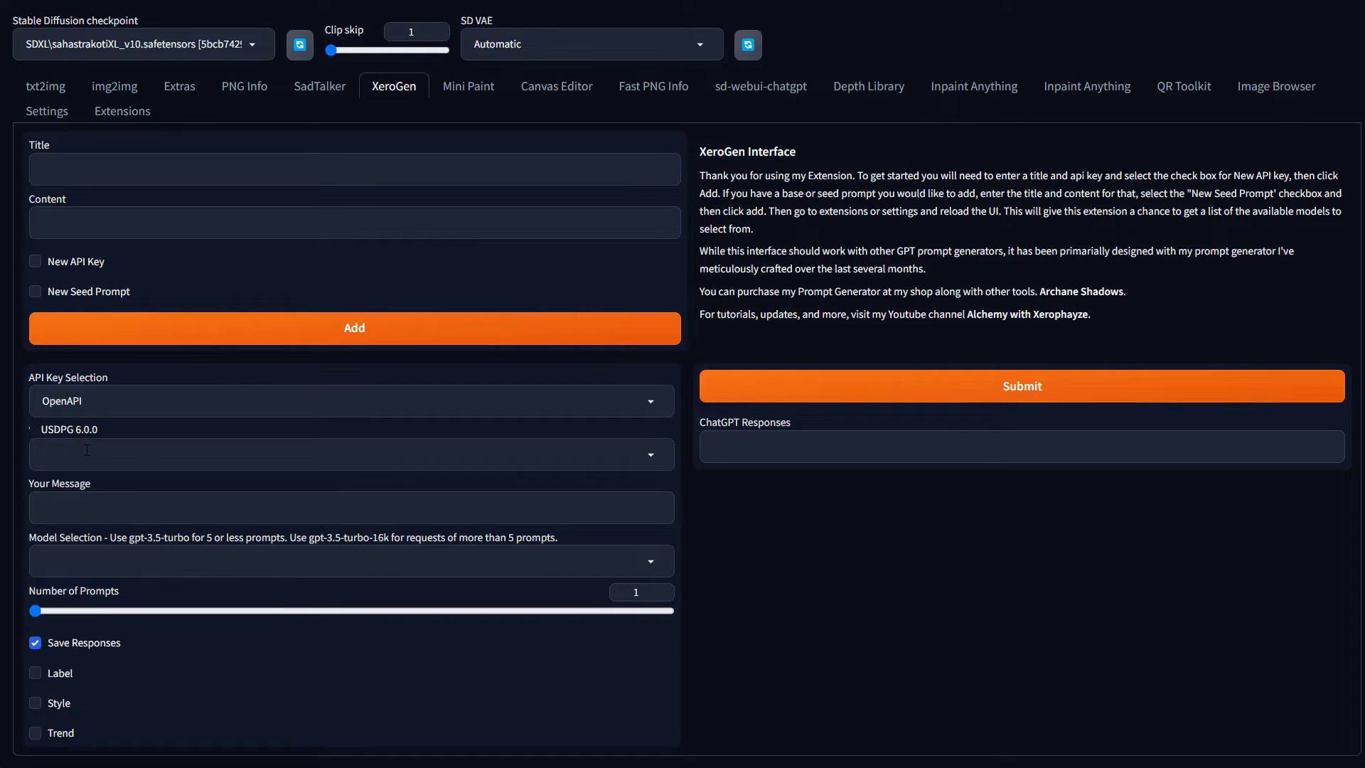
left_click(826, 545)
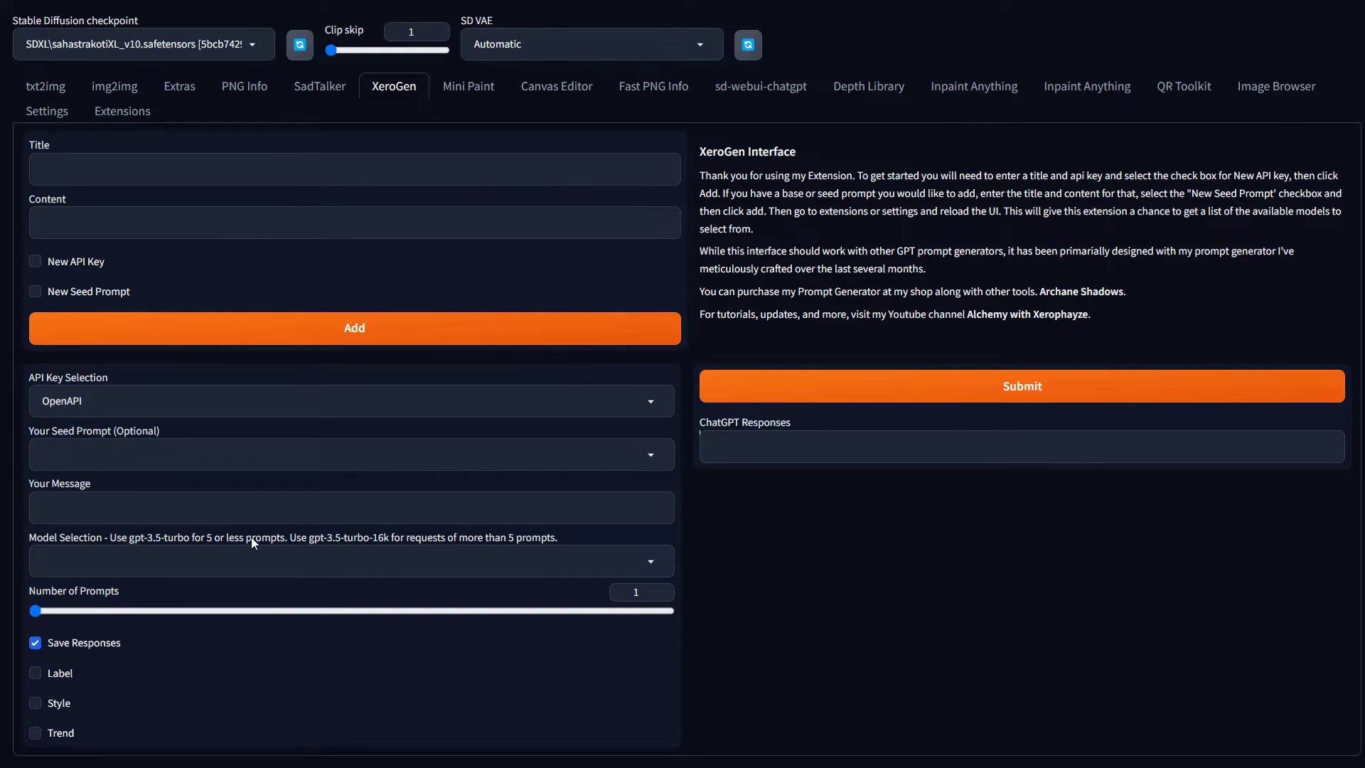
left_click(113, 507)
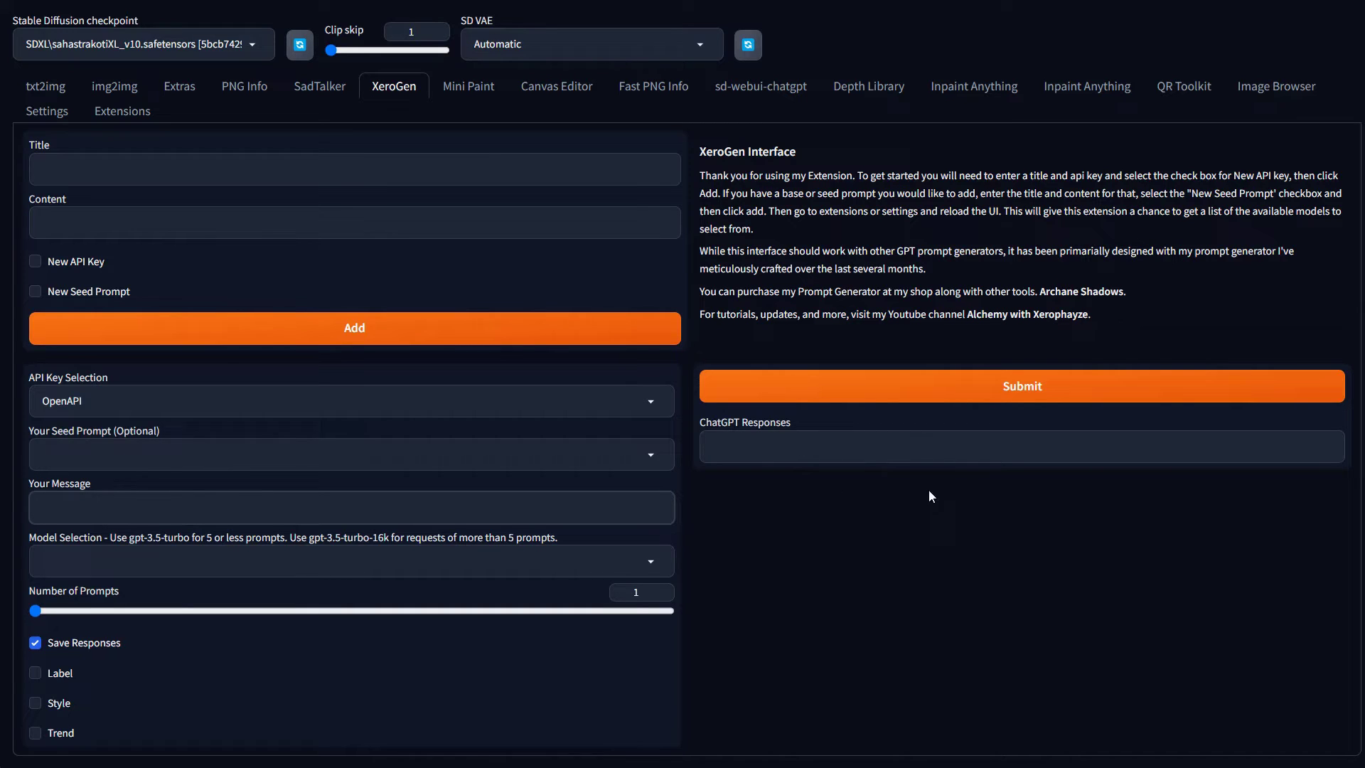
left_click(651, 456)
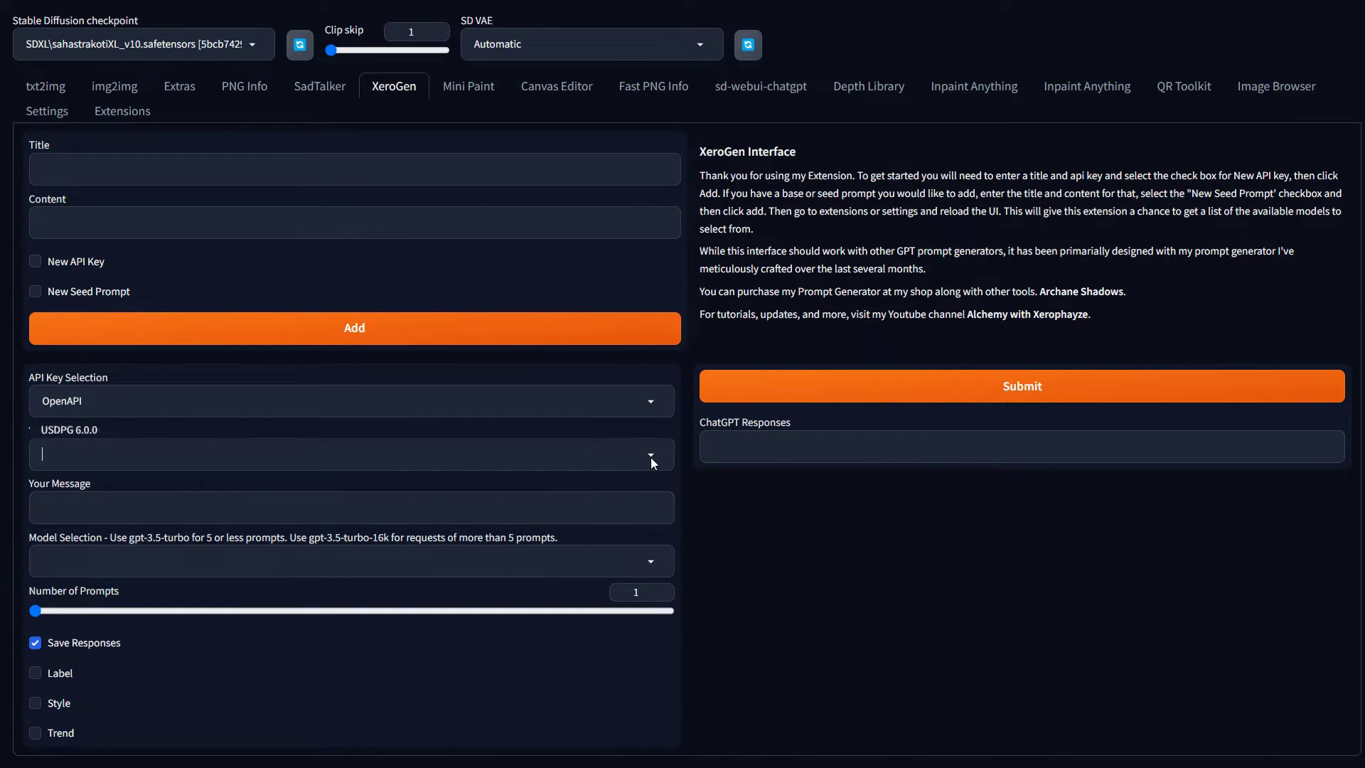
left_click(73, 434)
left_click(125, 563)
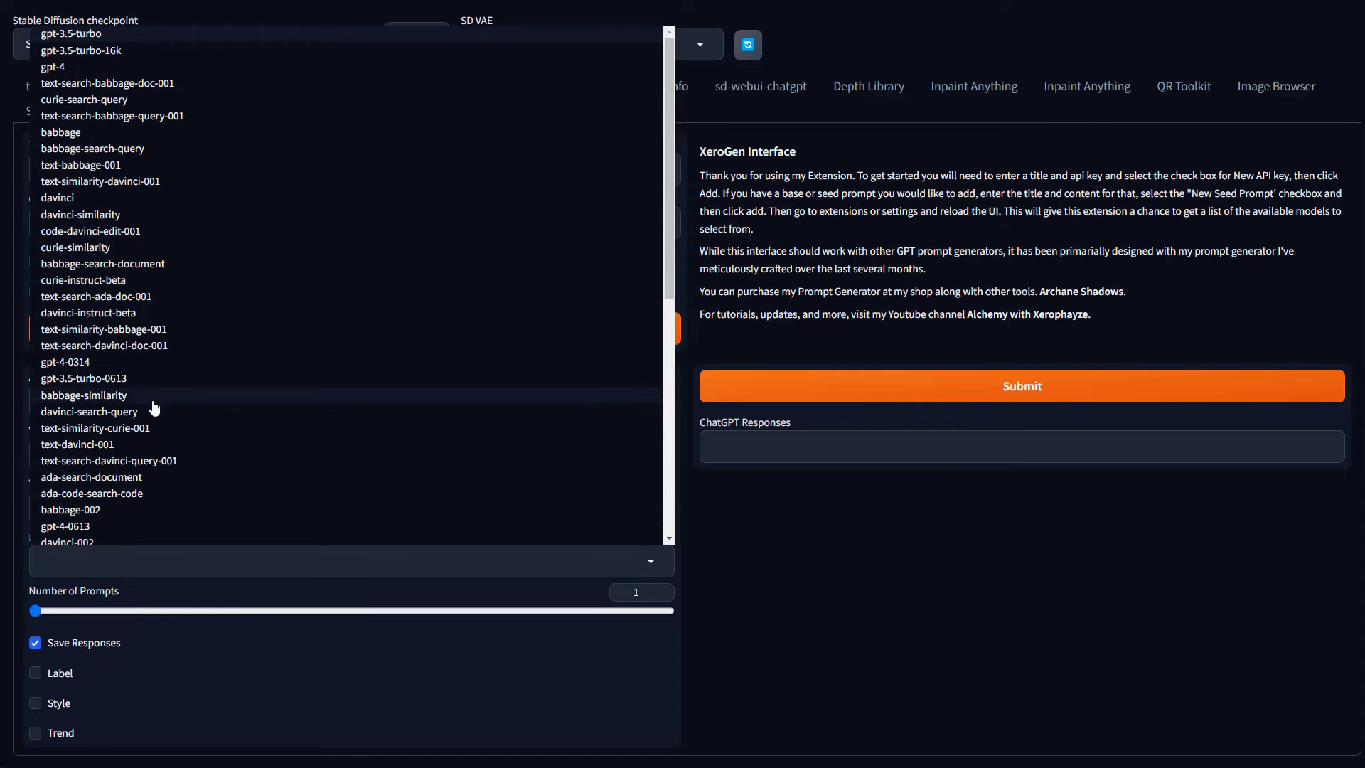
left_click(100, 36)
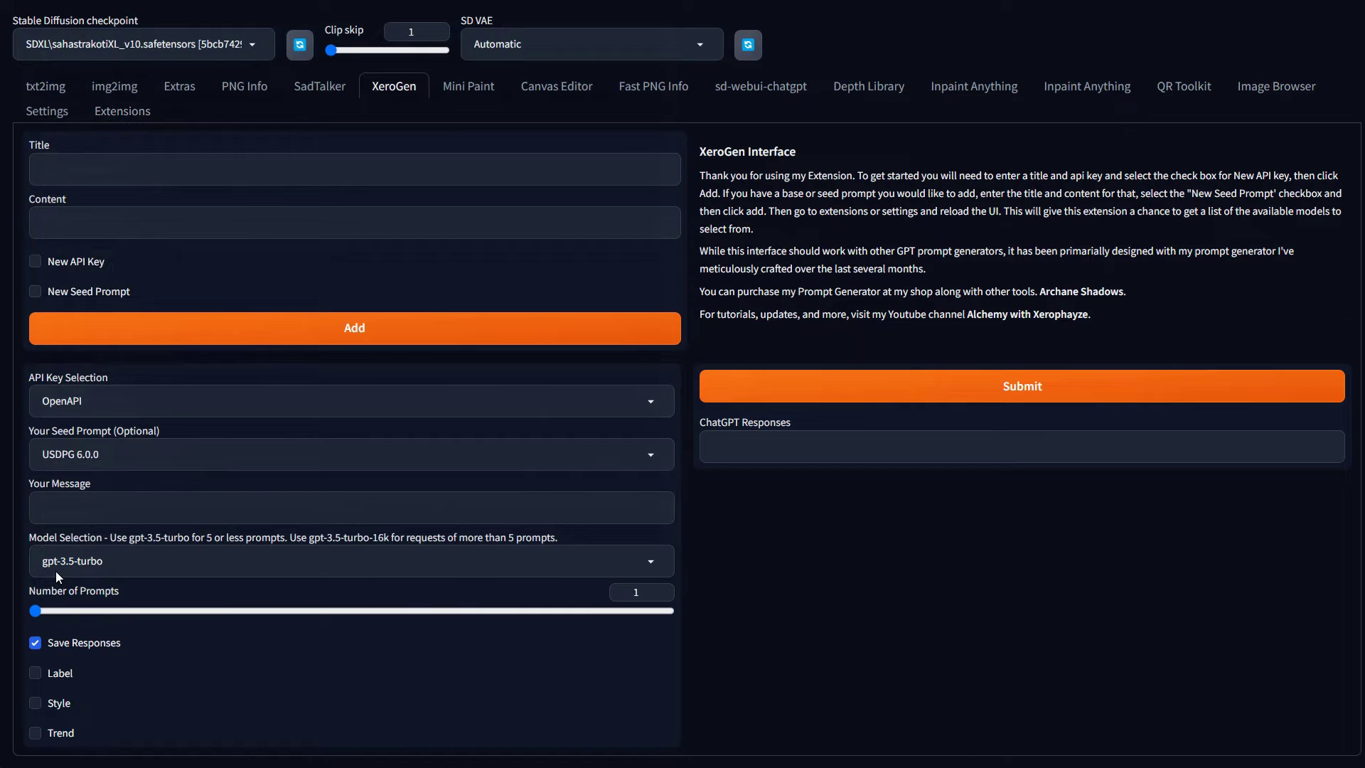
left_click(82, 519)
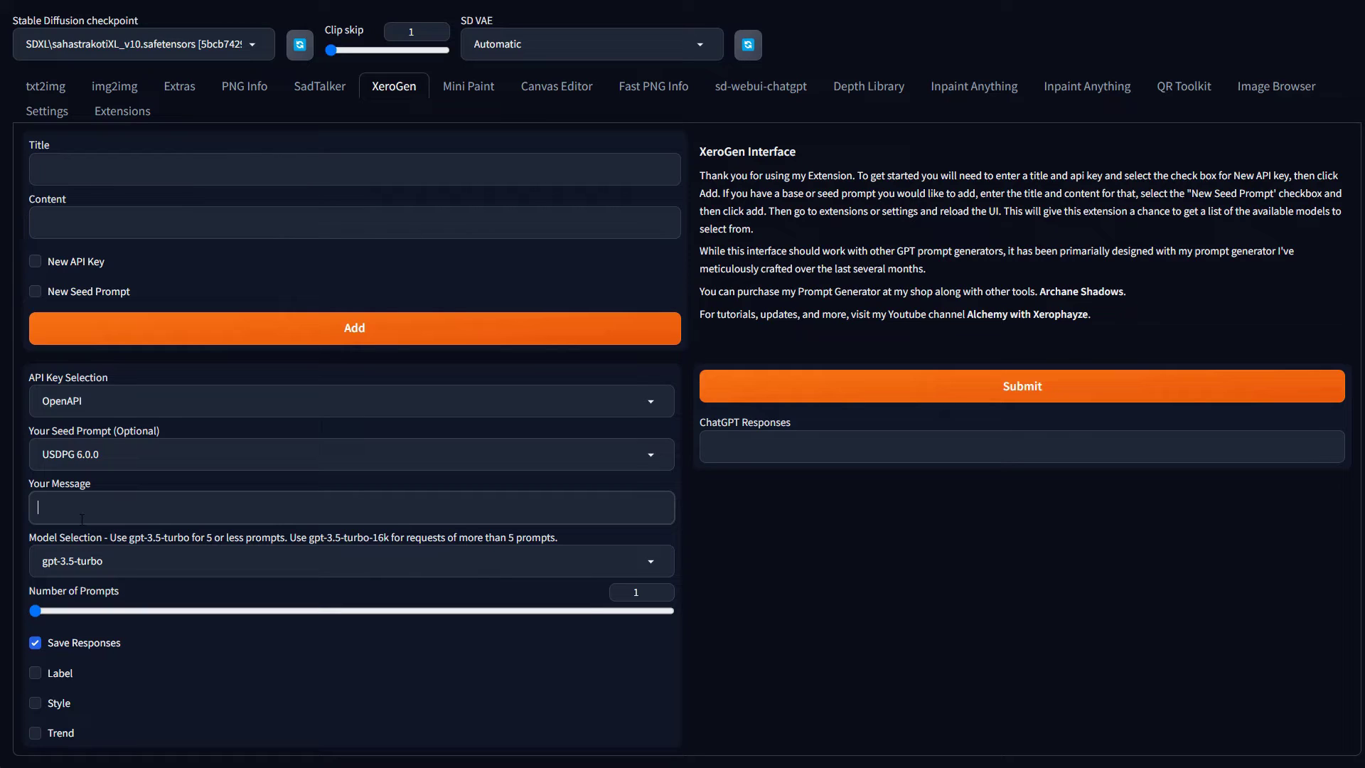
Write the XeroGen message 'oil painting of a dog frolicking in the river in the wodds', correcting 'frolicing'
type("p")
key("BackSpace")
type("oil paintingt")
key("BackSpace")
type("of a dog frolicing in the river in the ")
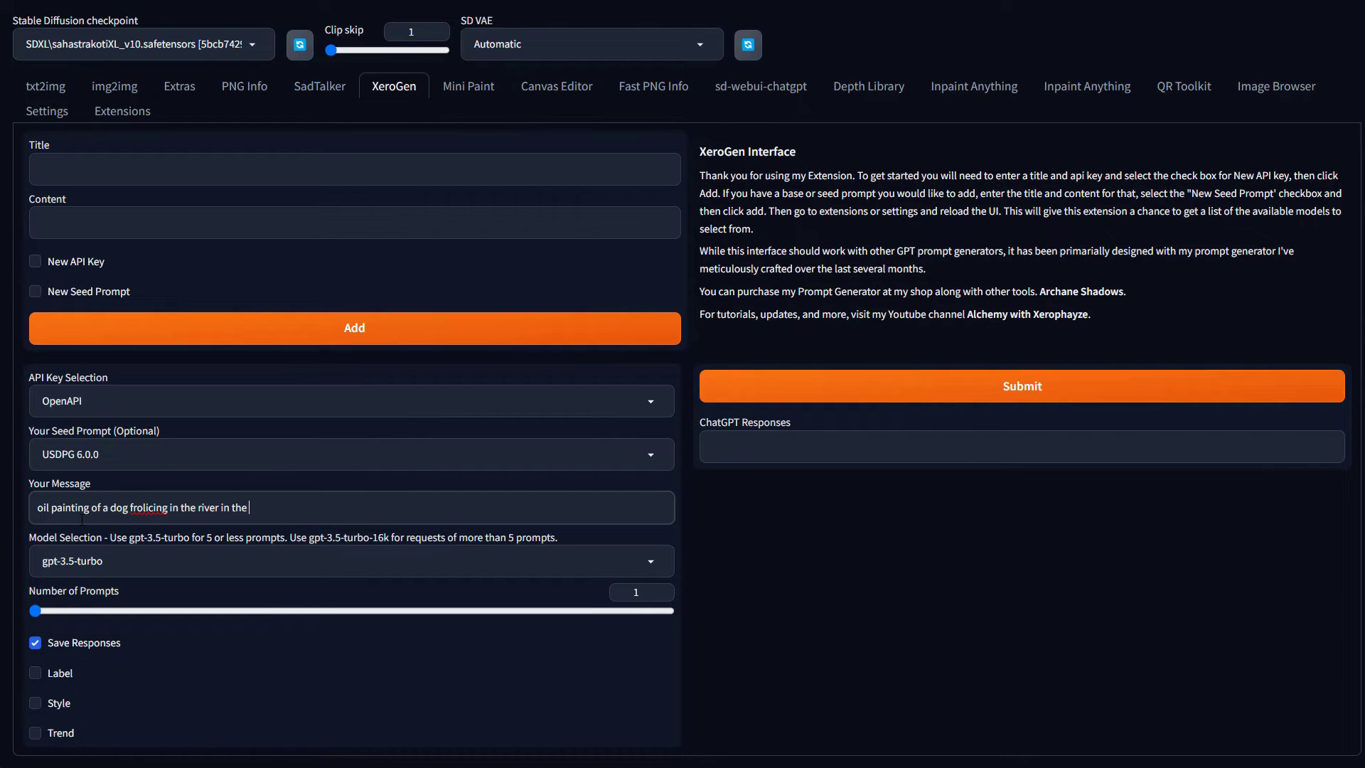
type("wod")
type("ds")
right_click(151, 508)
left_click(214, 525)
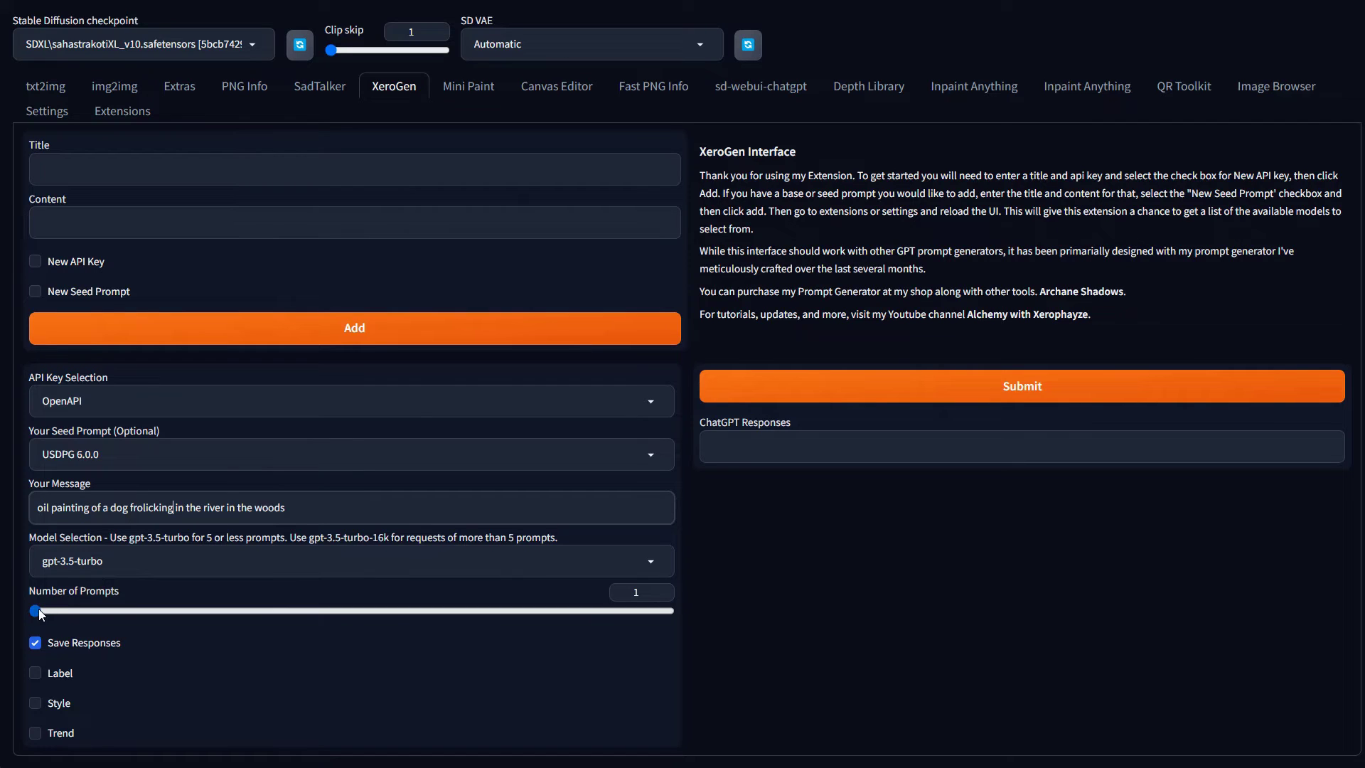
Set Number of Prompts to 5, turn off Save Responses, and enable Label, Style and Trend
left_click_drag(38, 609, 319, 609)
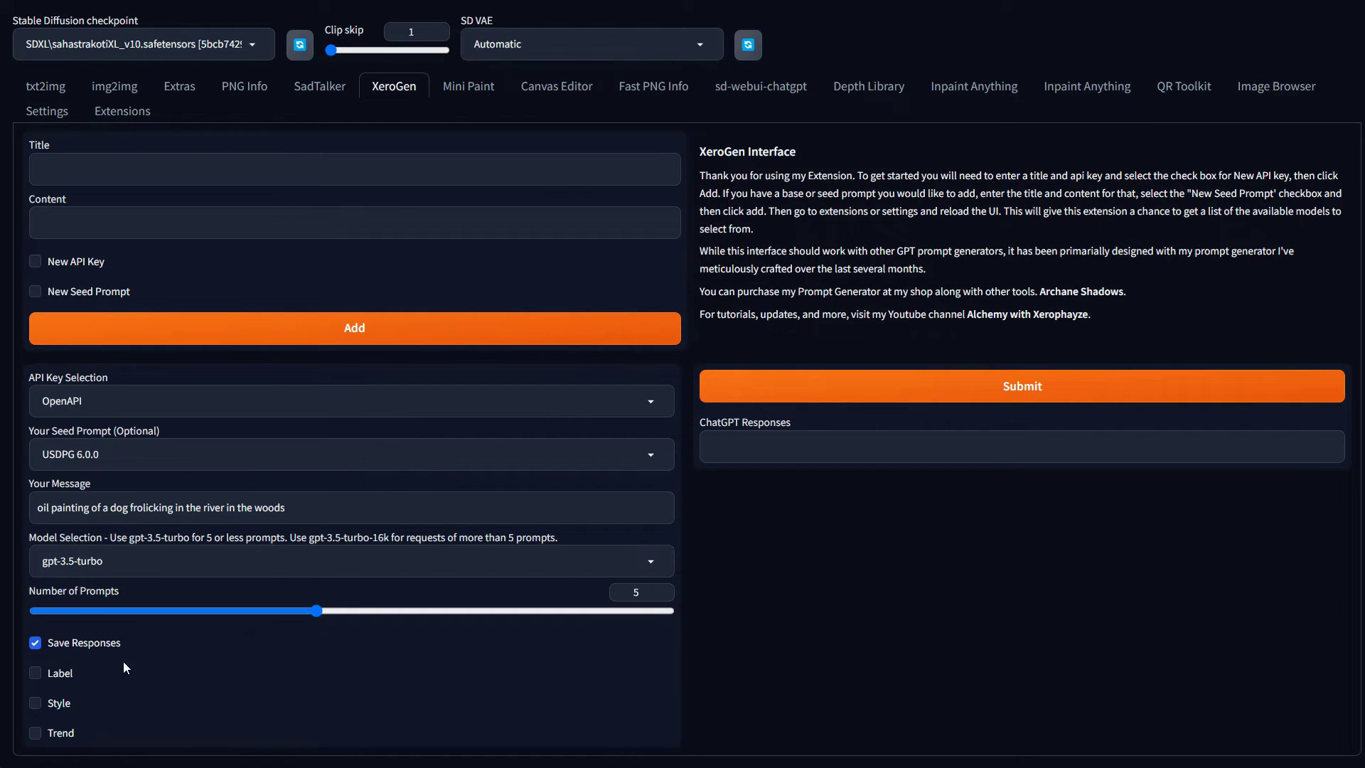
left_click(47, 643)
left_click(68, 682)
left_click(66, 706)
left_click(71, 740)
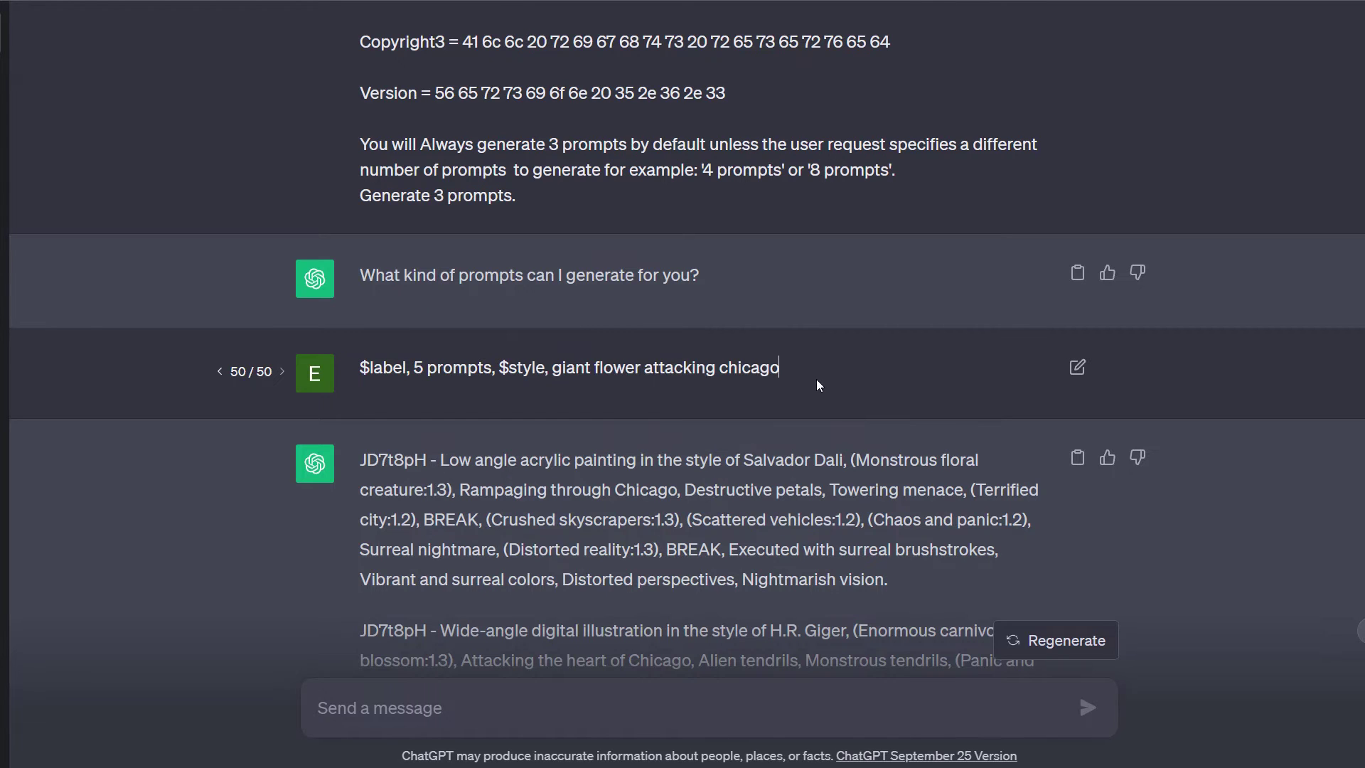
Append ', $trend' to the giant-flower ChatGPT request and resubmit it
scroll(821, 386, "down", 10)
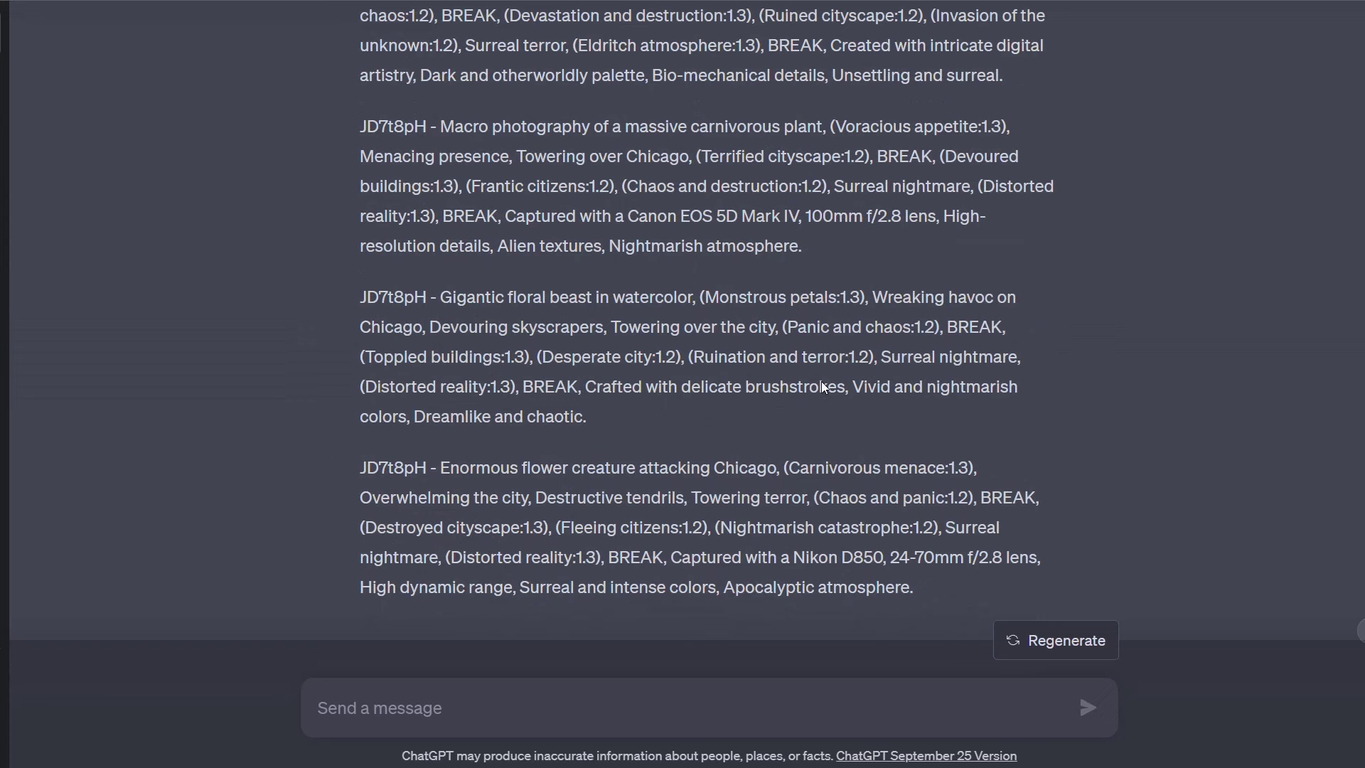
scroll(823, 387, "up", 10)
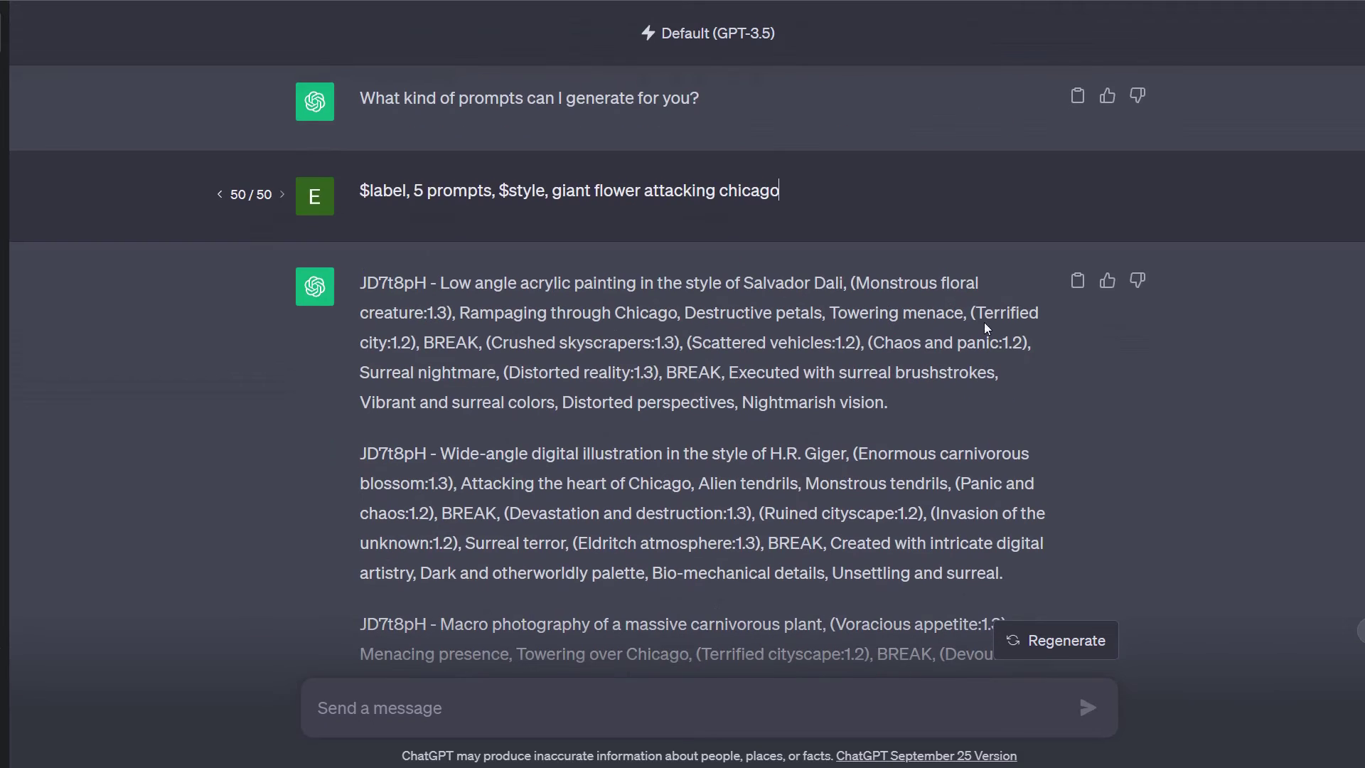
left_click(1081, 192)
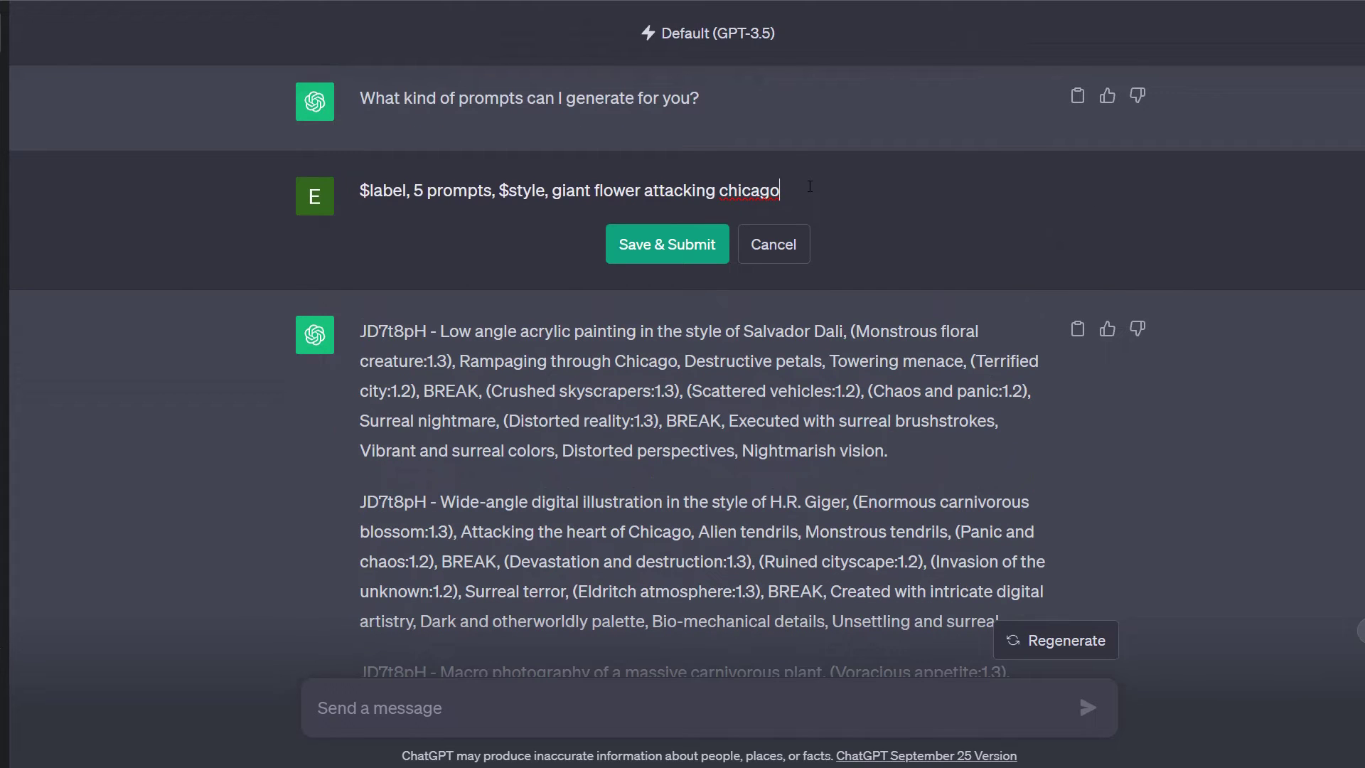
type(", $trend")
left_click(708, 246)
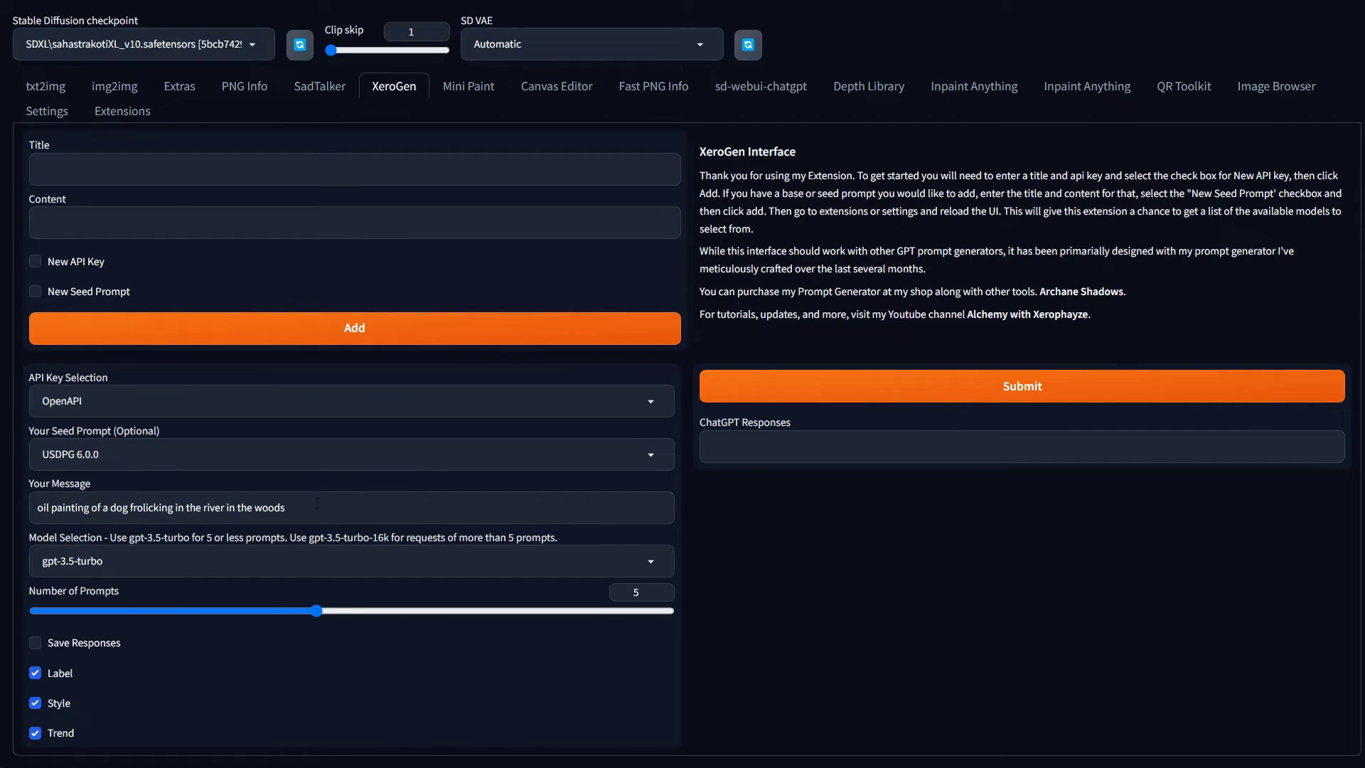
Submit the dog-in-river request and review the five Thomas Moran-style prompts returned
left_click_drag(317, 503, 147, 507)
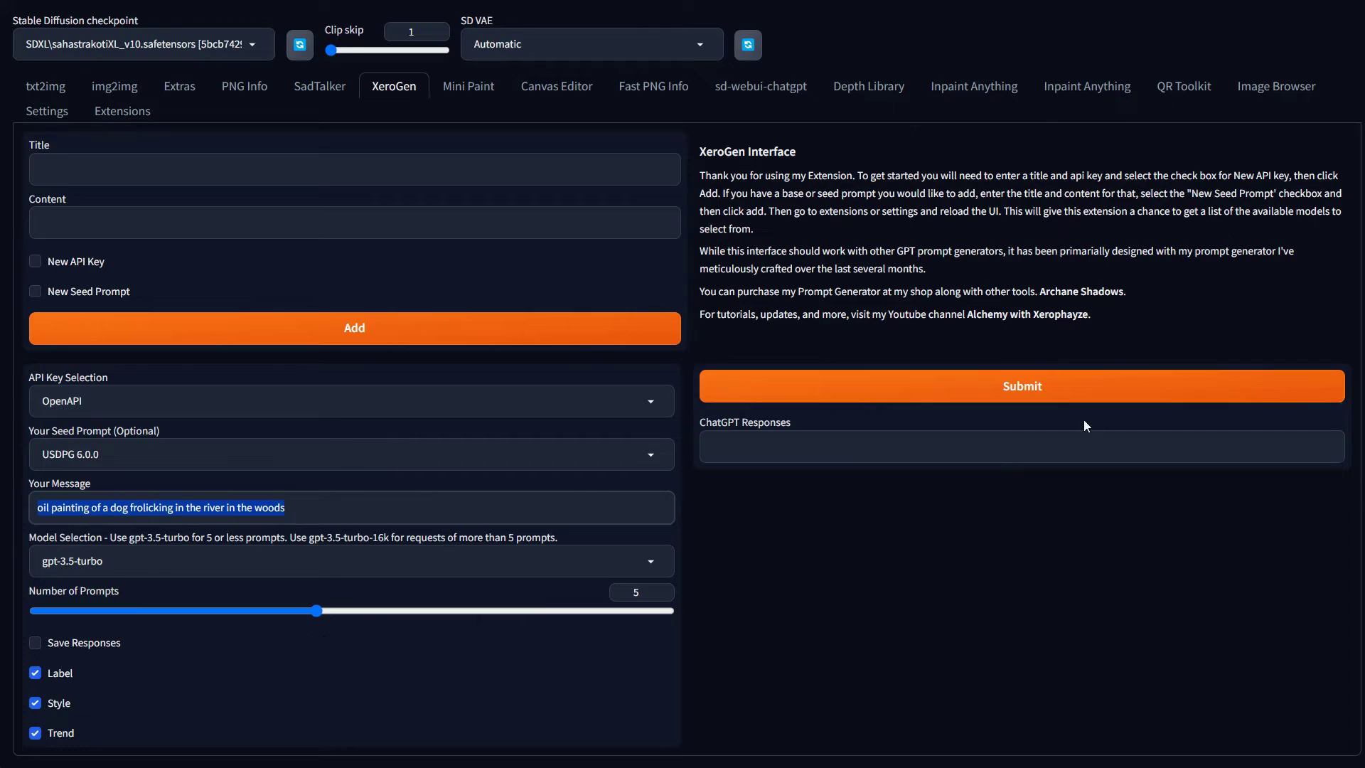
left_click(1086, 390)
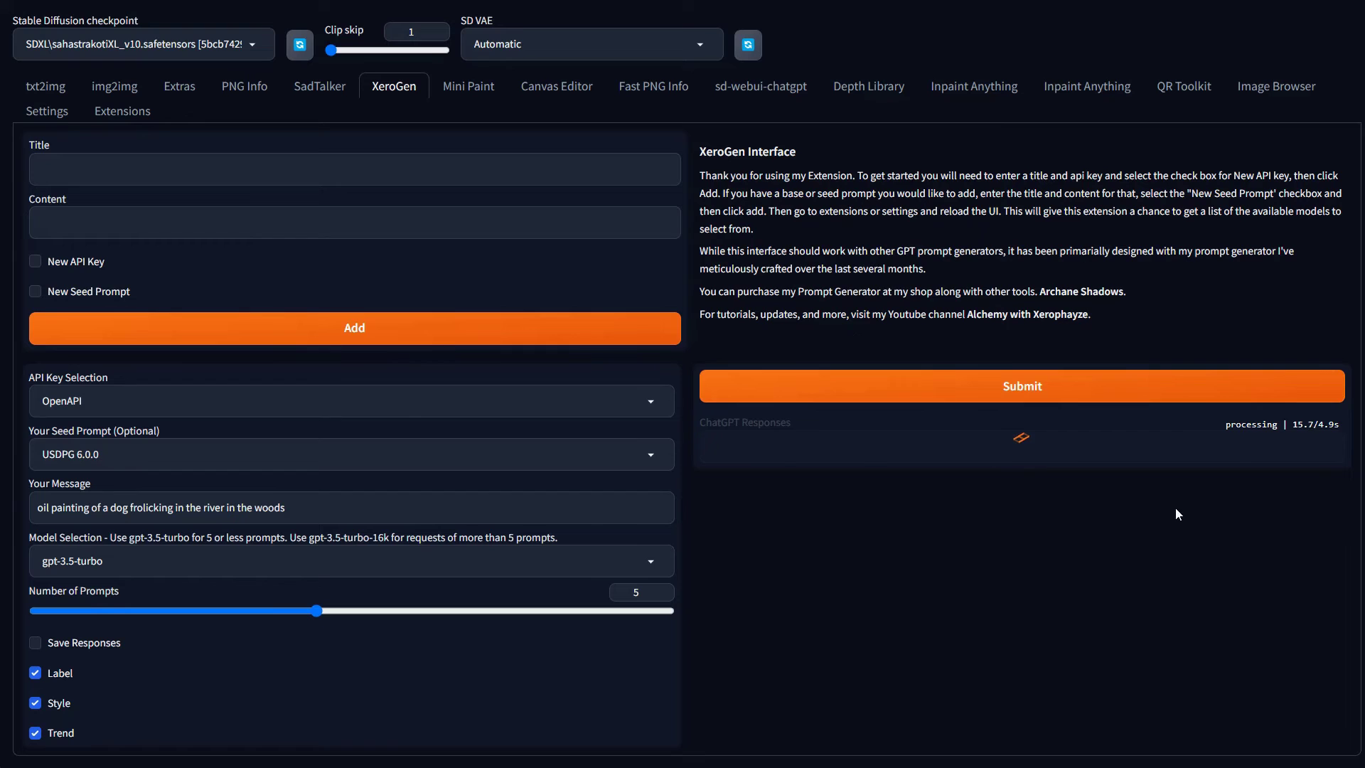
scroll(1100, 616, "down", 1)
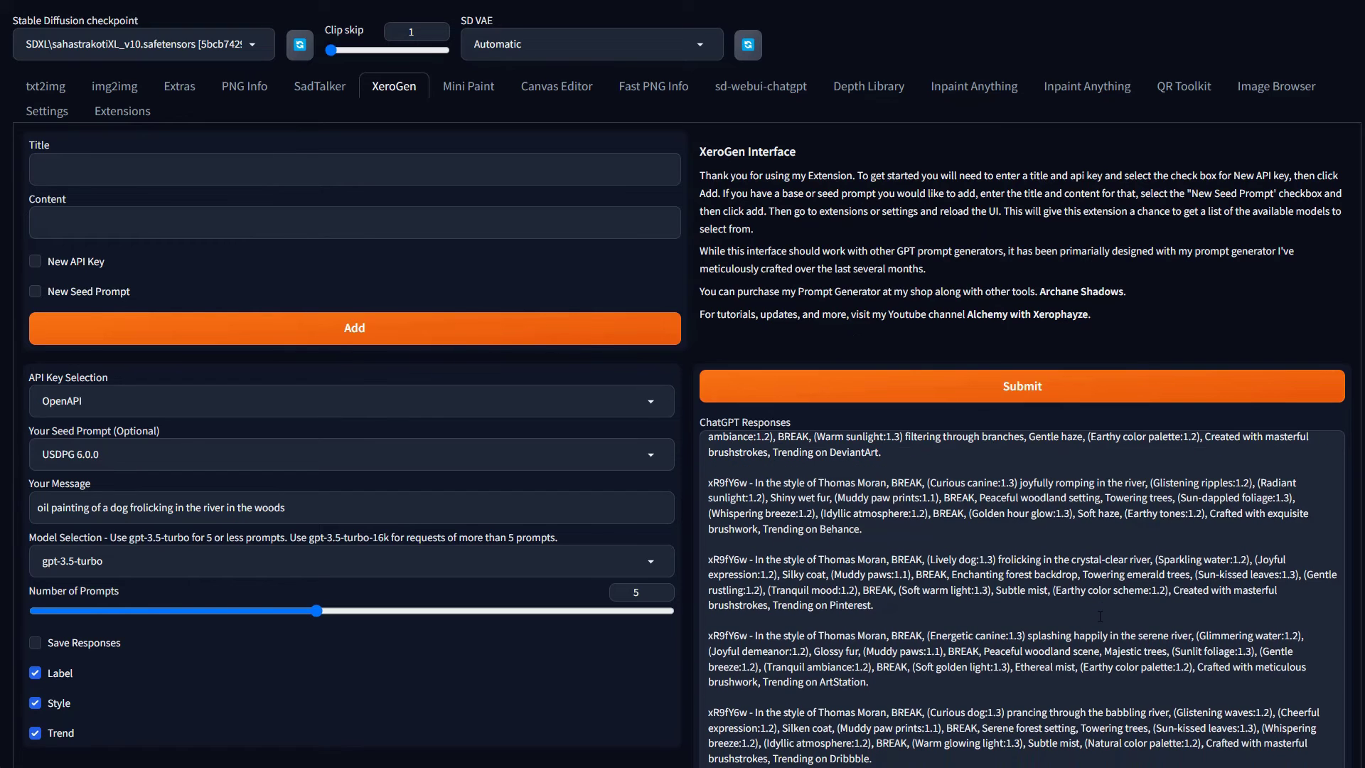
Select all the ChatGPT response text, then glance at the txt2img page
scroll(844, 552, "up", 1)
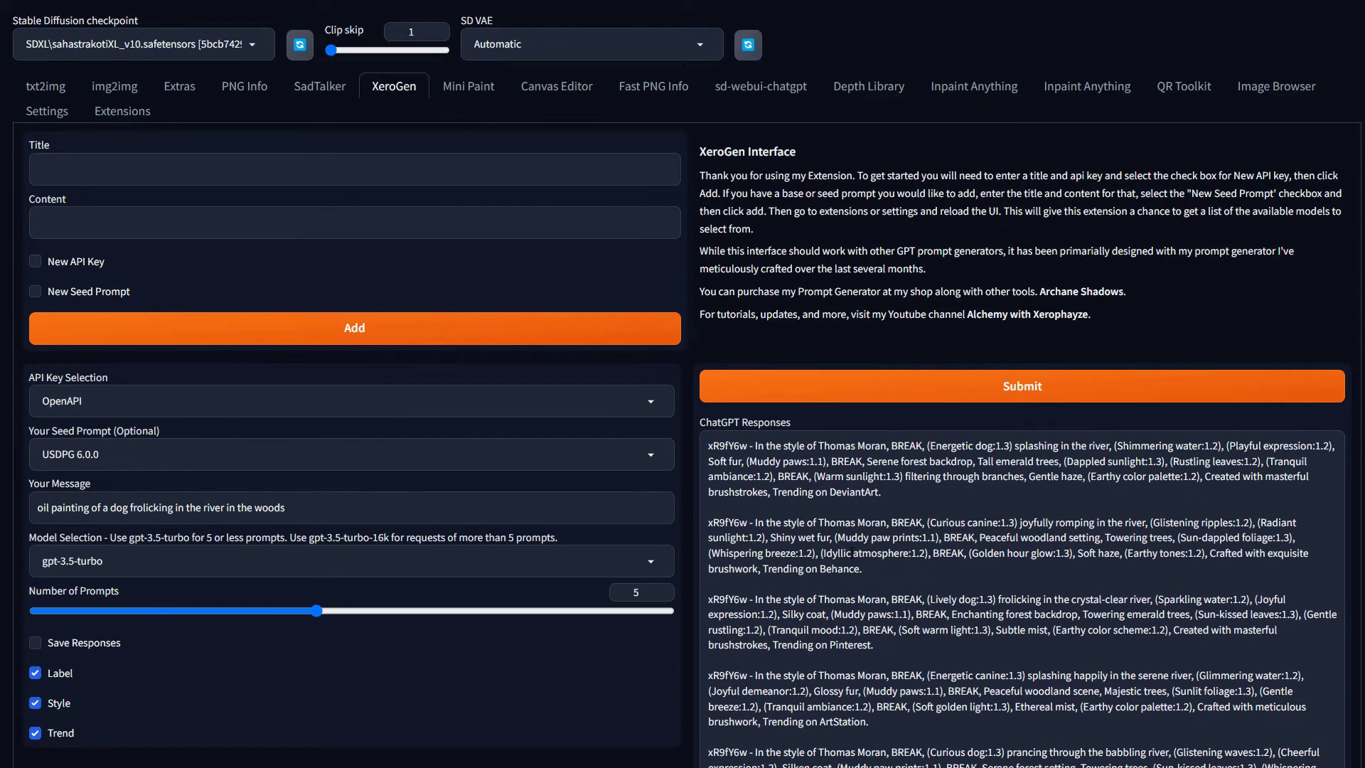
left_click(903, 539)
key("ctrl+a")
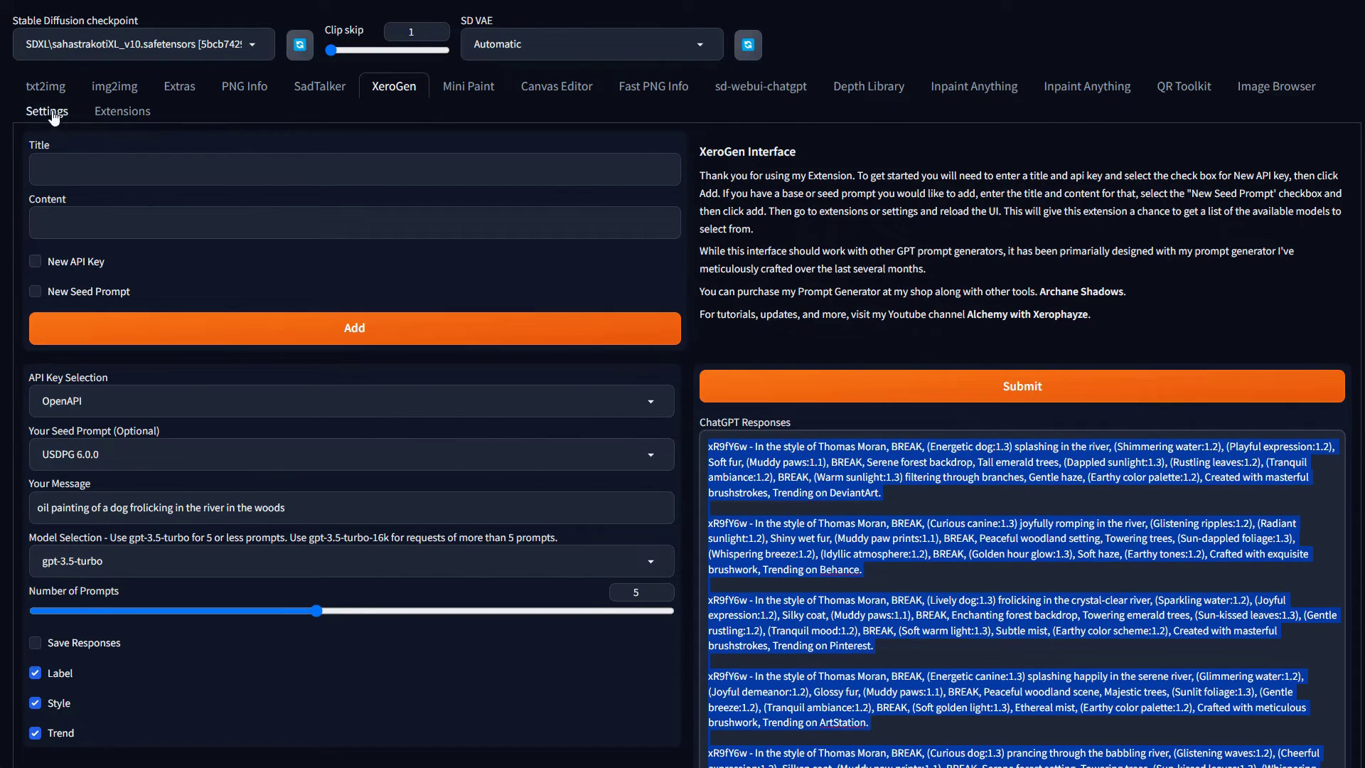
left_click(45, 86)
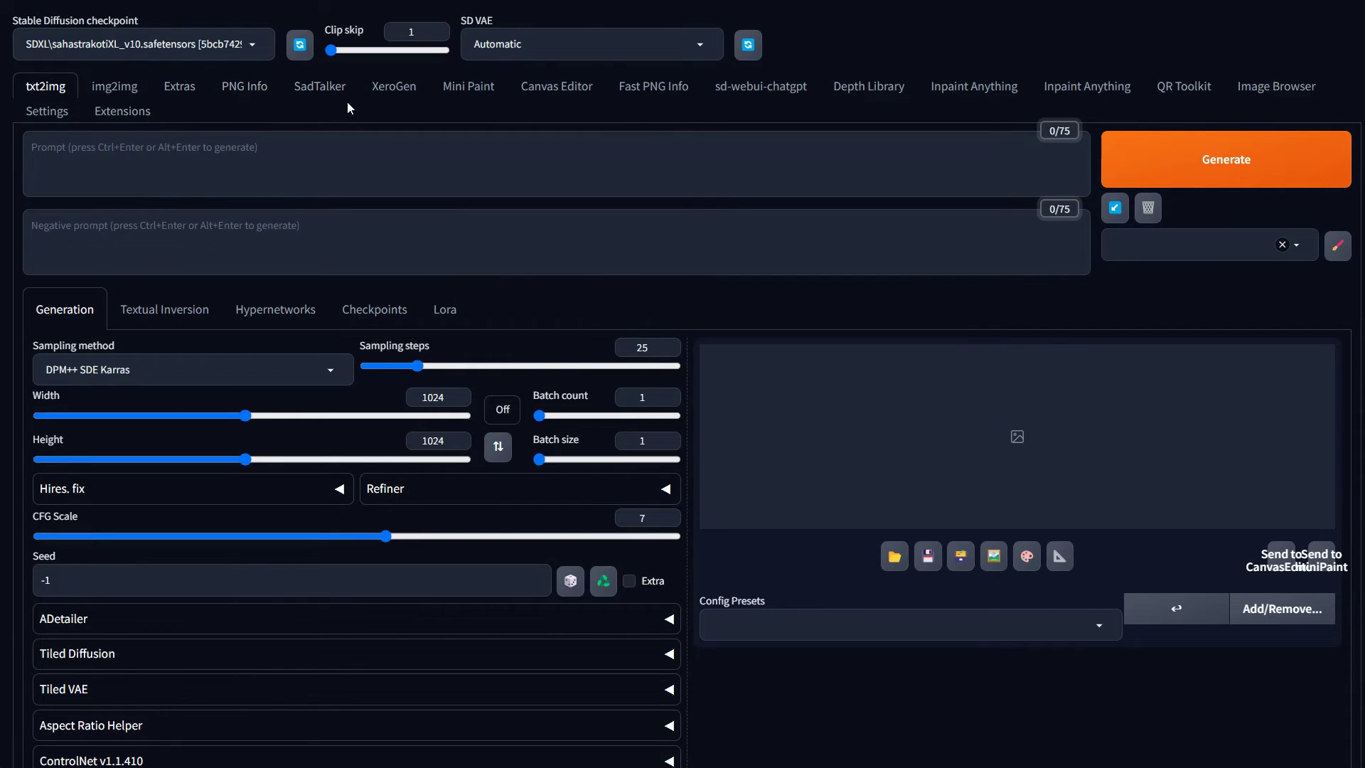
Back in XeroGen, copy the first Energetic dog Thomas Moran response
left_click(374, 98)
scroll(1018, 500, "down", 1)
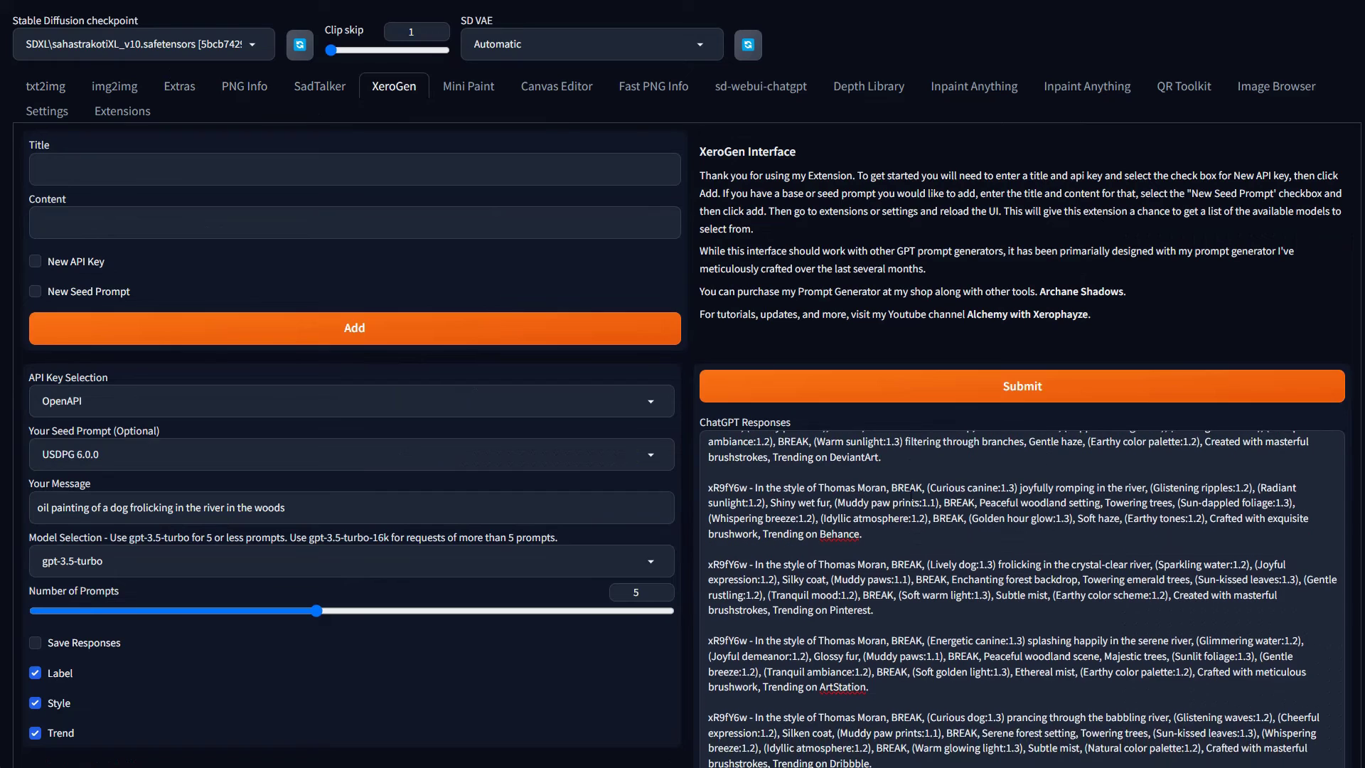
scroll(911, 496, "up", 1)
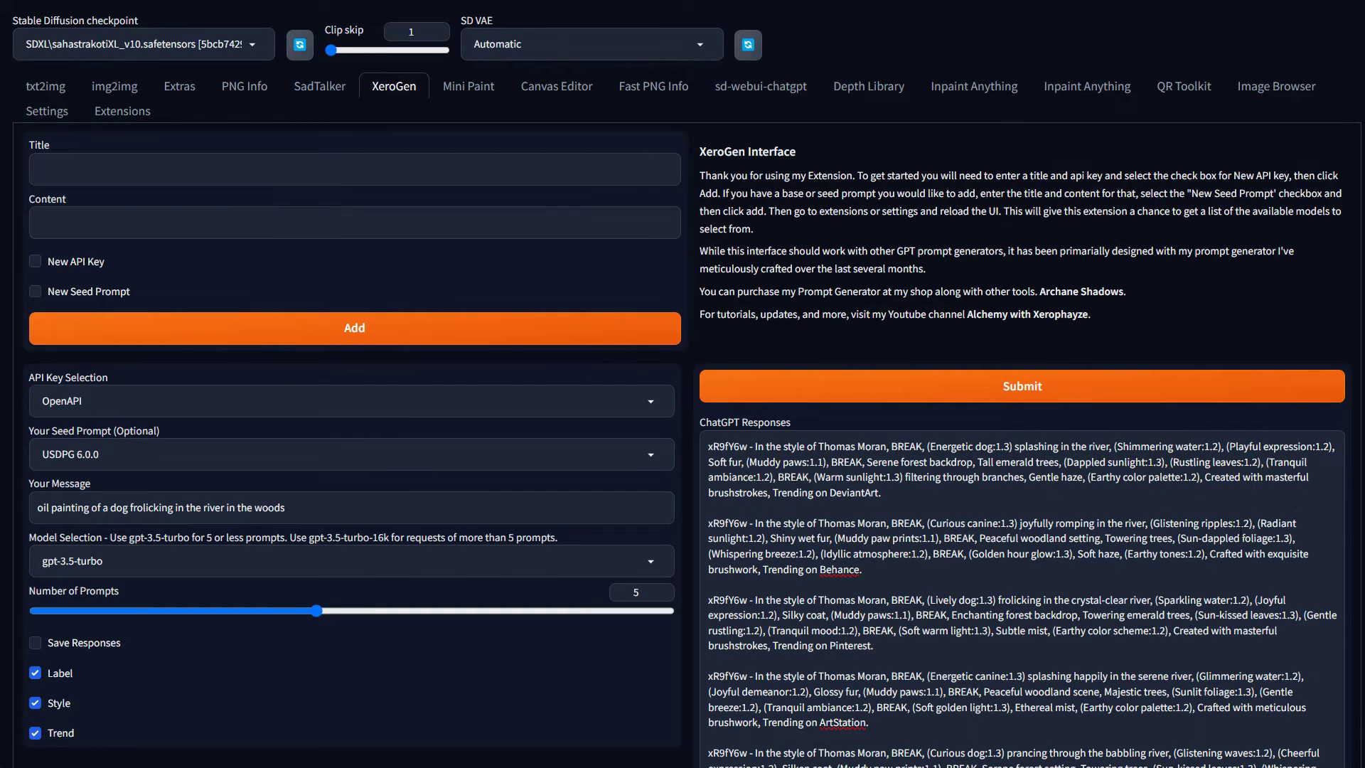
scroll(1011, 695, "down", 5)
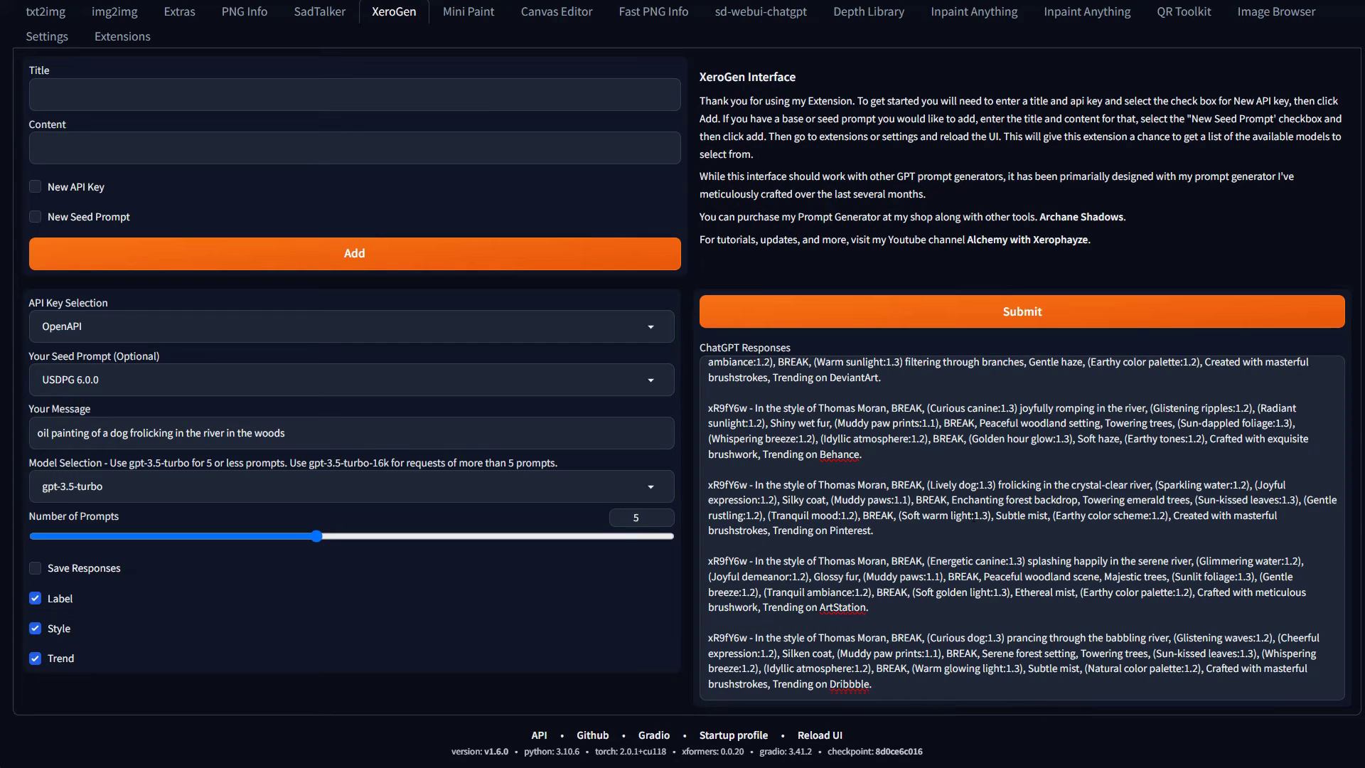
scroll(863, 478, "up", 1)
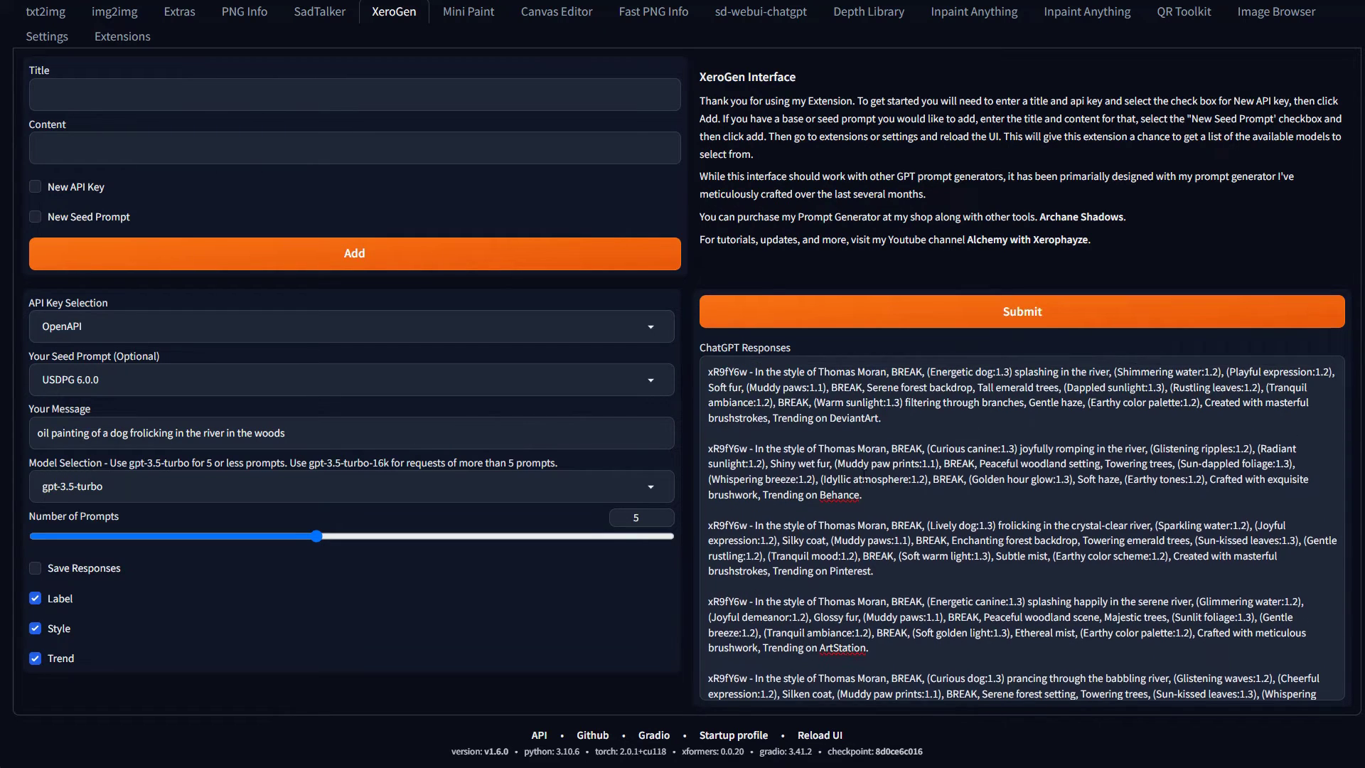
key("ctrl+a")
left_click(889, 421)
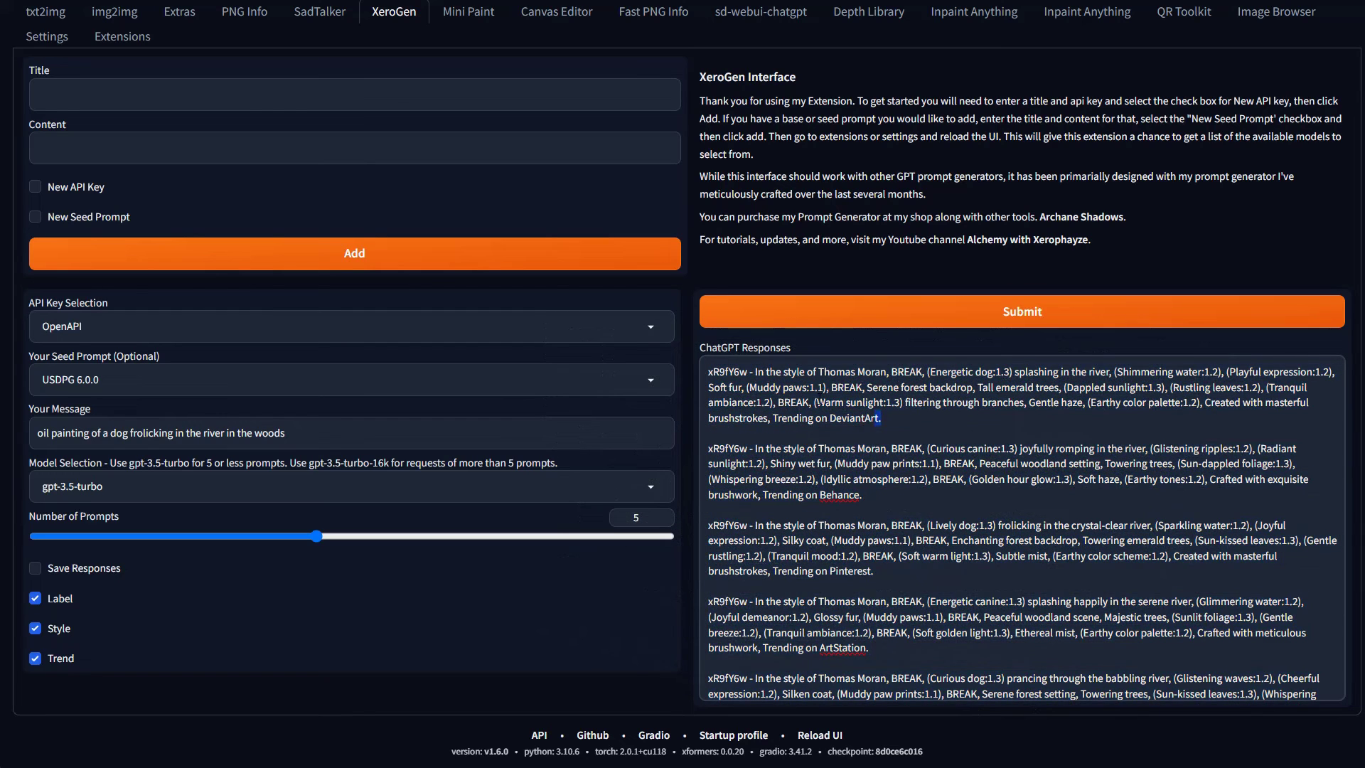
key("ctrl+a")
right_click(770, 376)
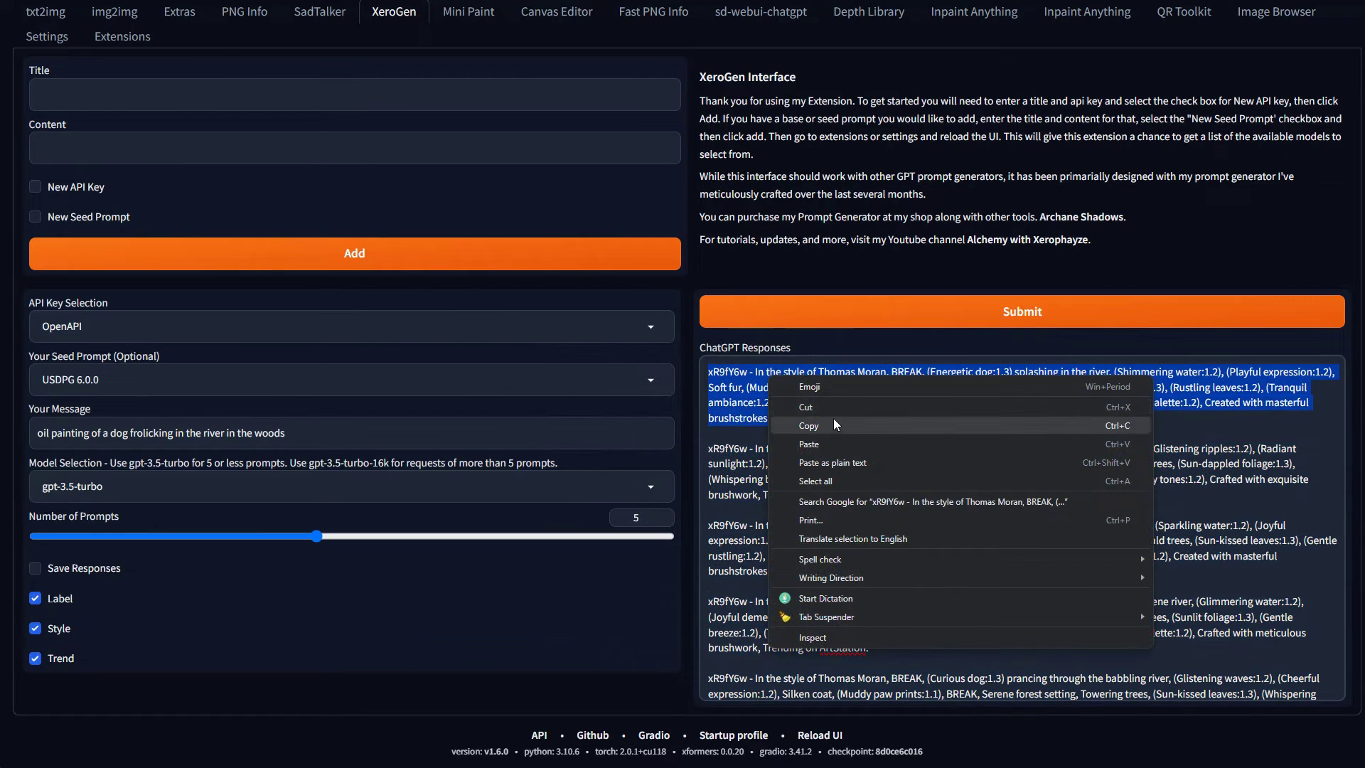
left_click(834, 424)
Paste the Energetic dog prompt into txt2img and set a 5:4 size of 1024×816
left_click(50, 12)
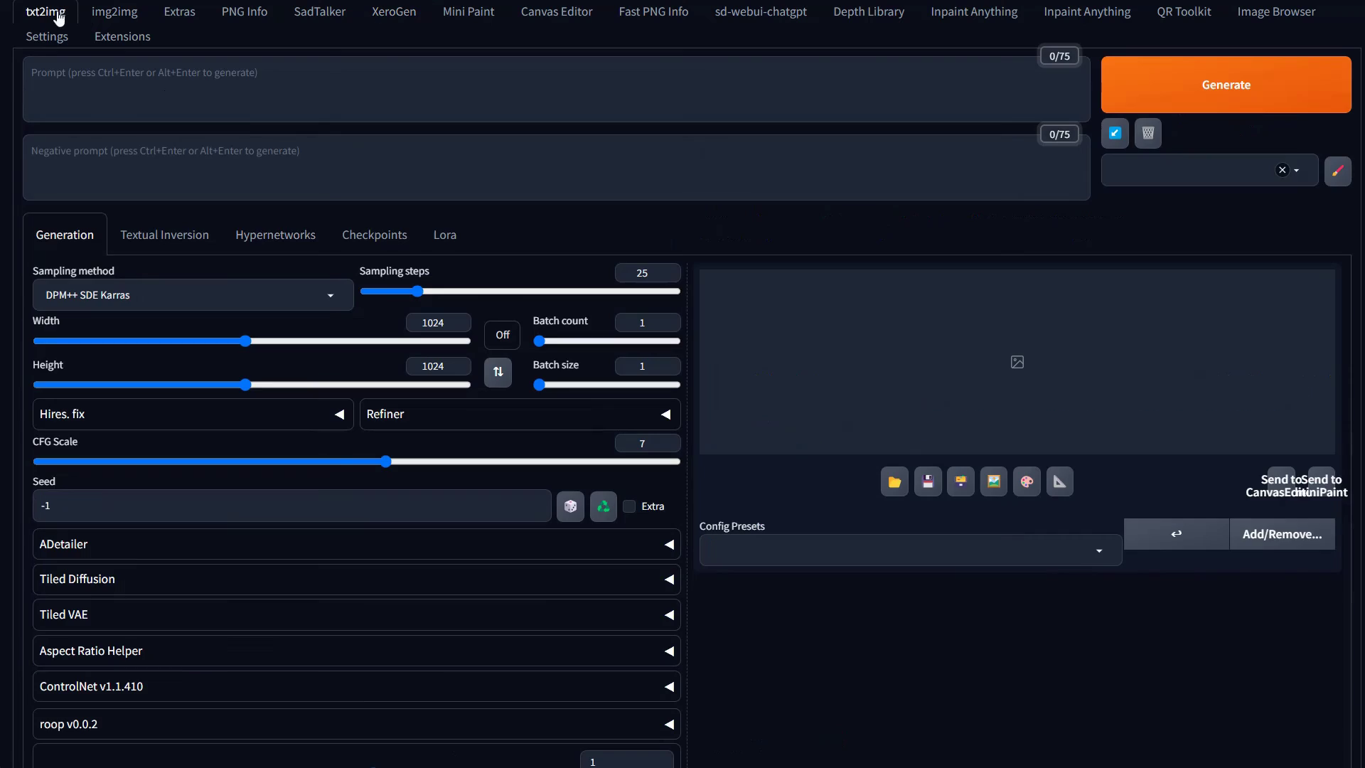
right_click(163, 85)
left_click(243, 174)
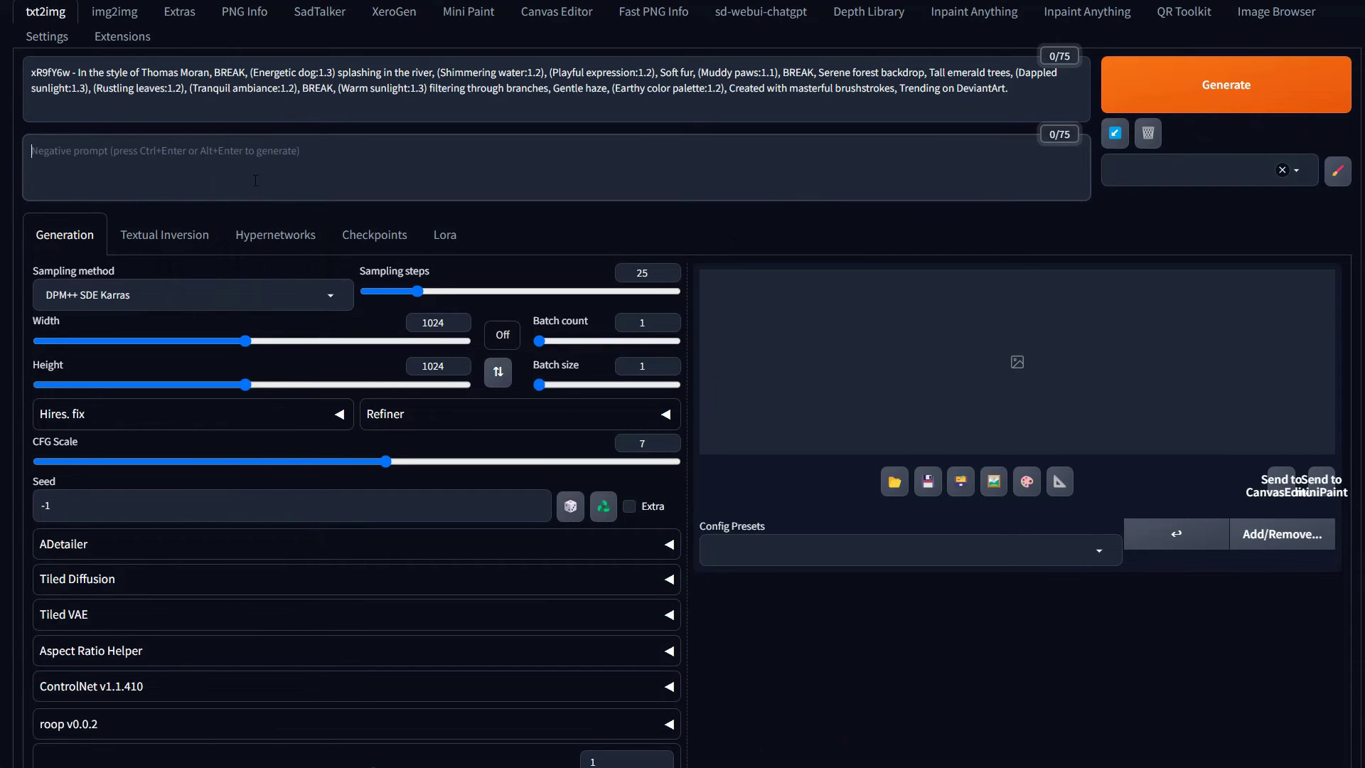
left_click(502, 334)
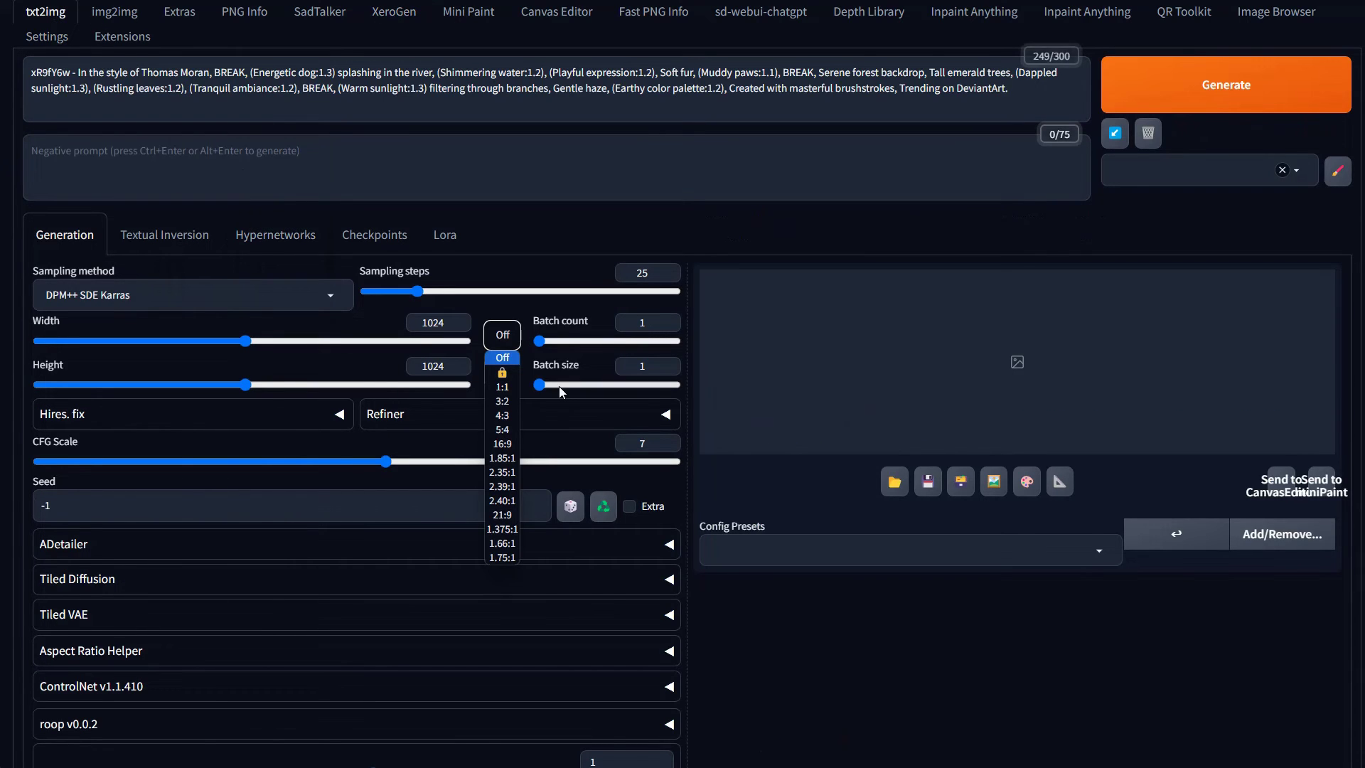
left_click(503, 429)
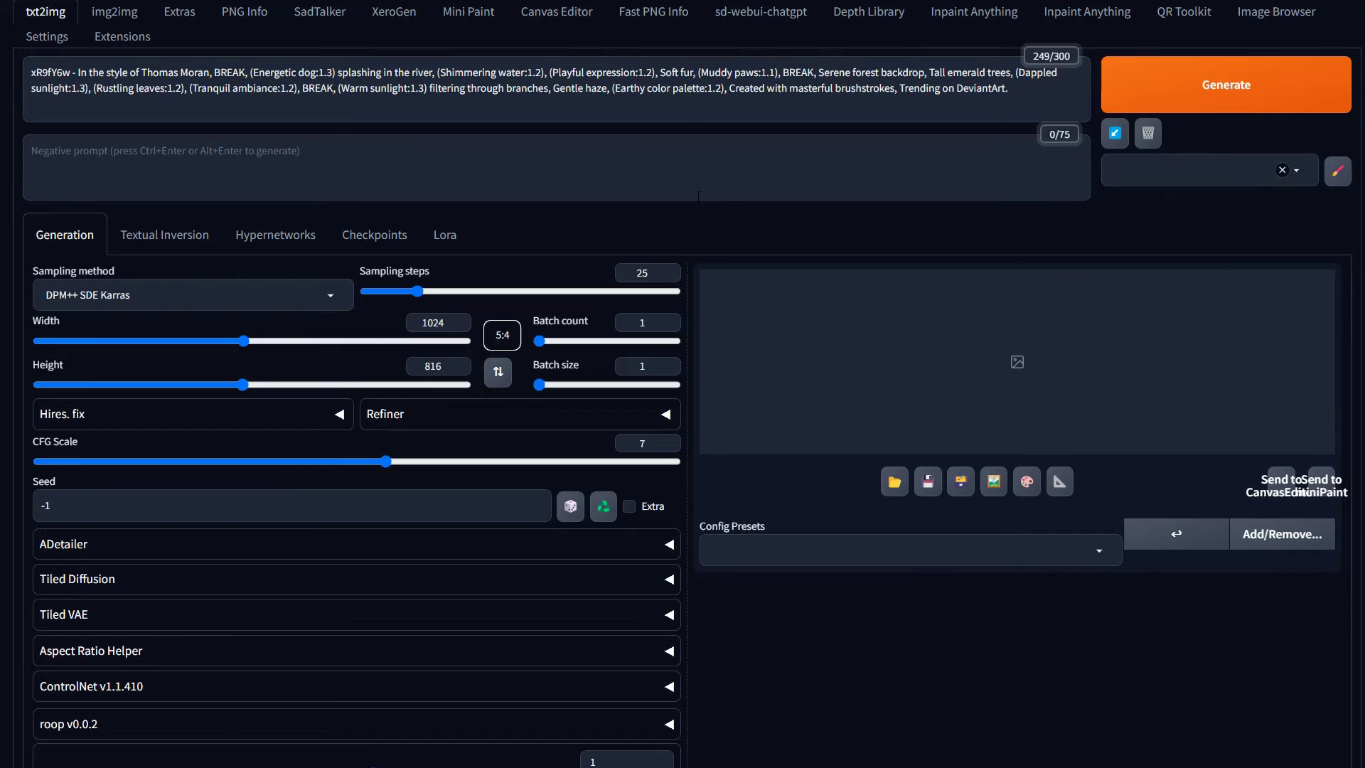
scroll(599, 345, "up", 1)
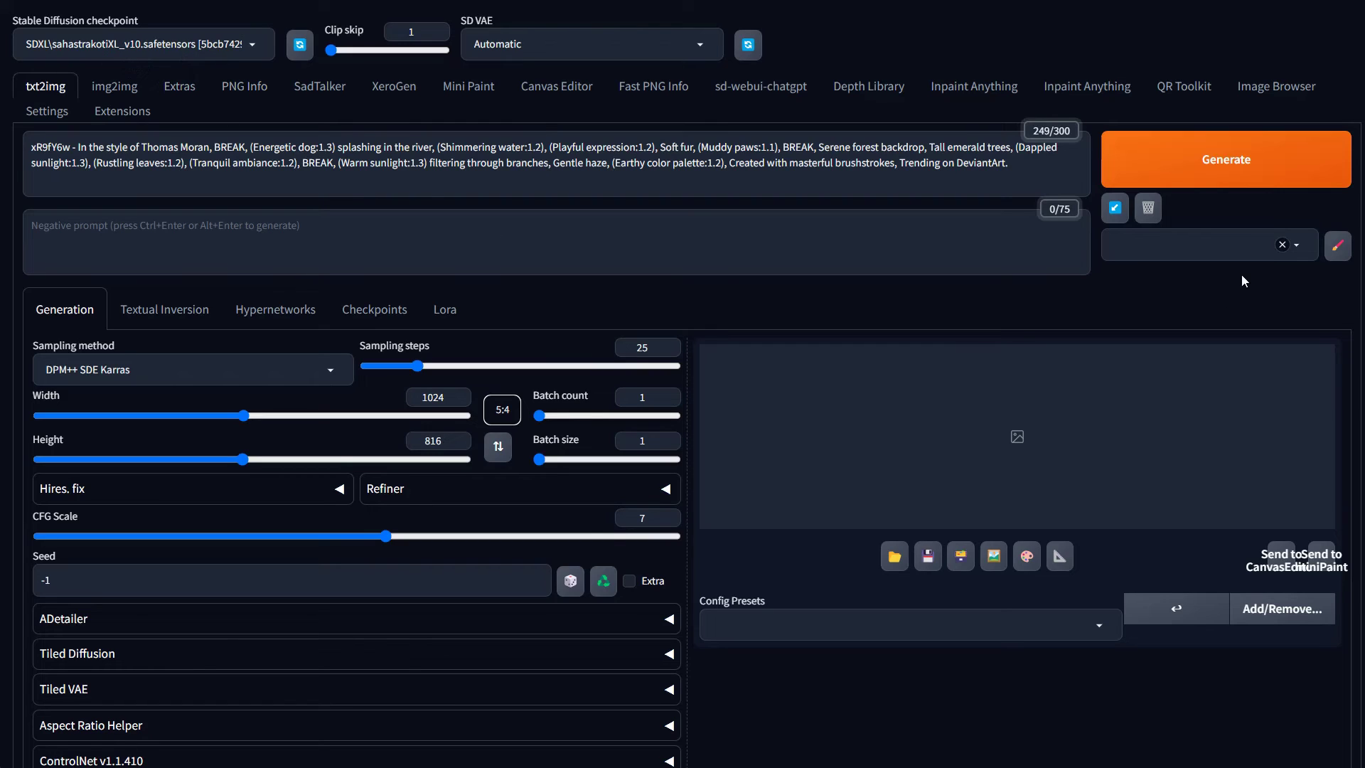
left_click(1204, 252)
scroll(589, 626, "down", 4)
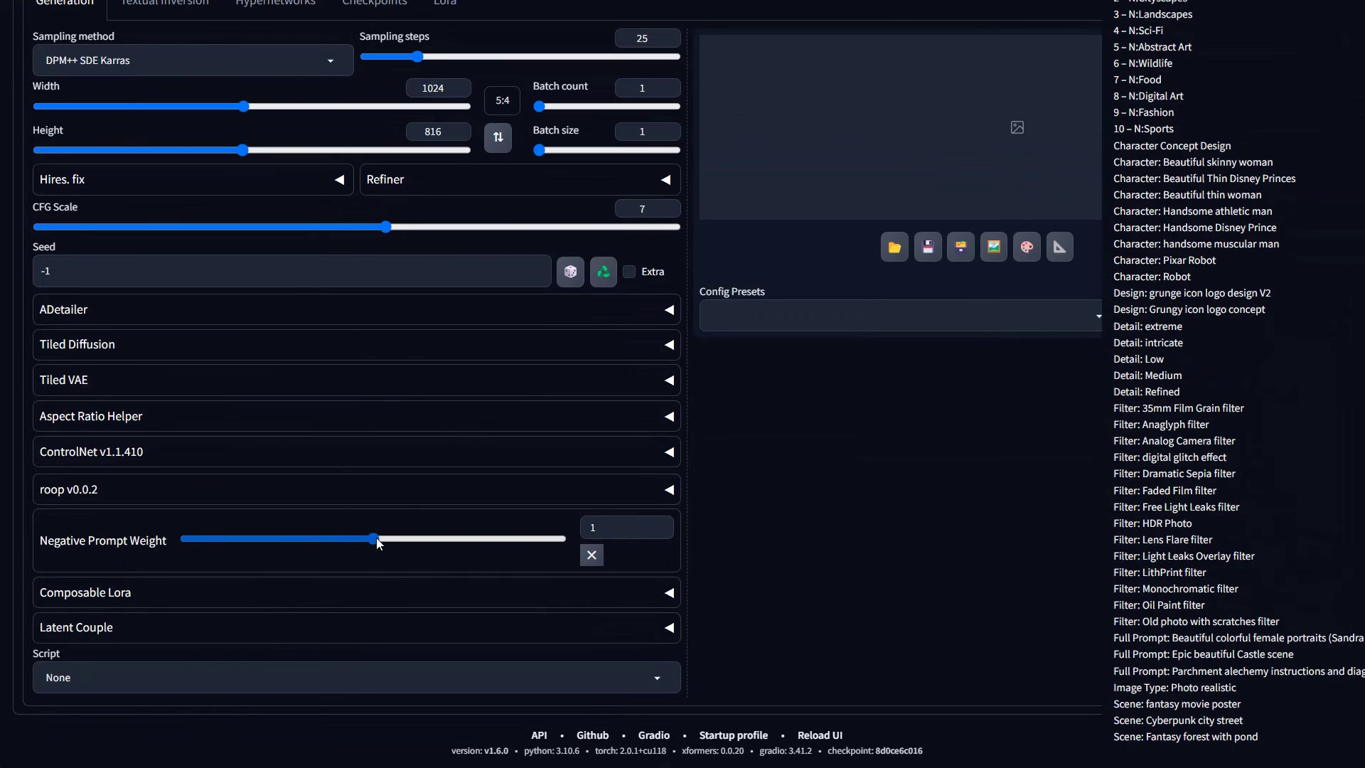
left_click_drag(377, 539, 242, 540)
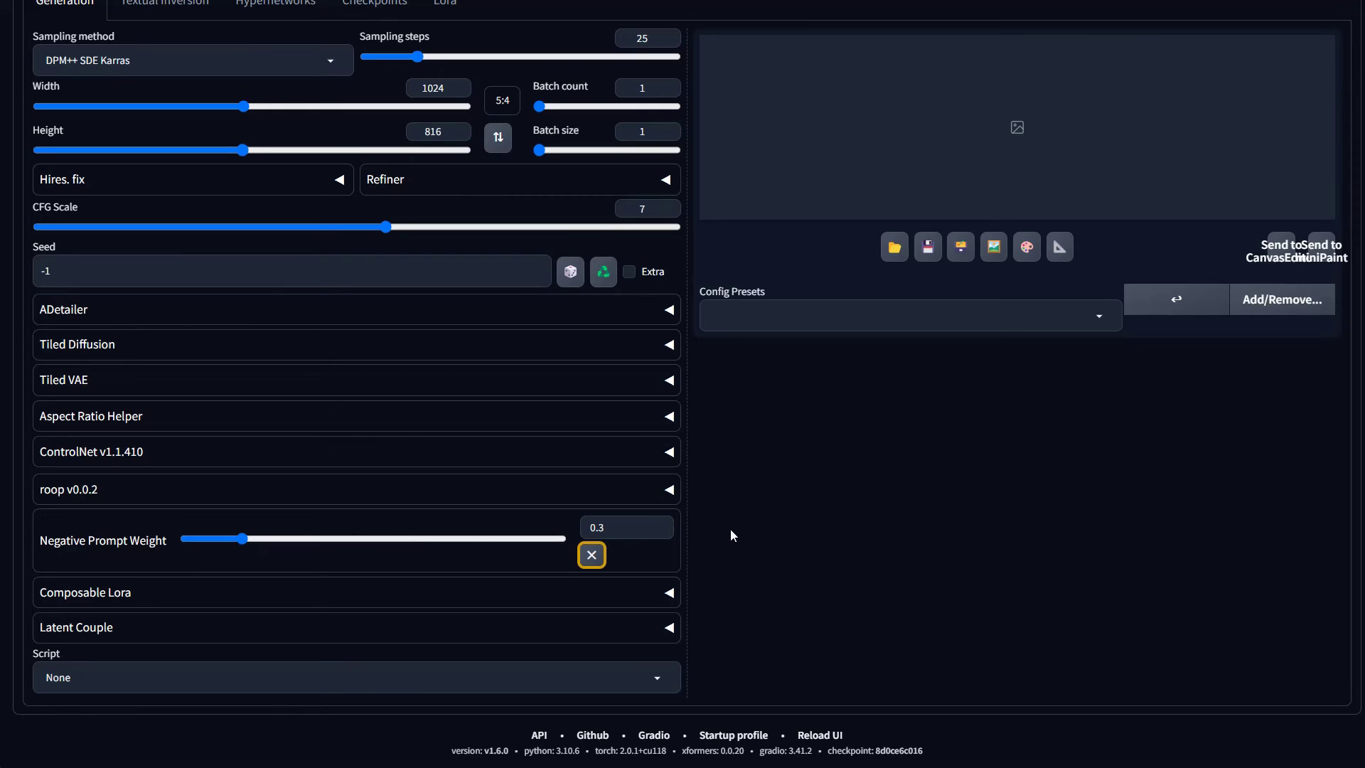
left_click(592, 556)
scroll(855, 553, "up", 4)
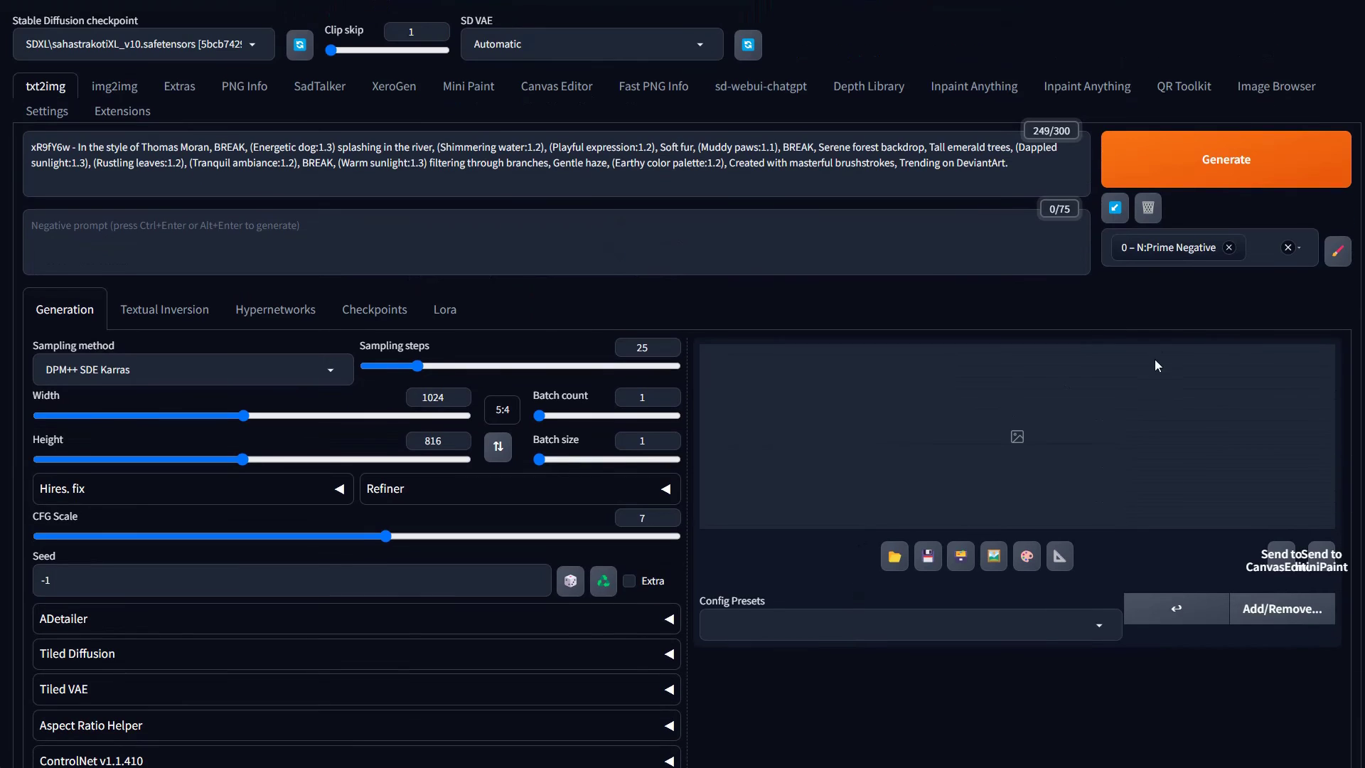
left_click(1287, 248)
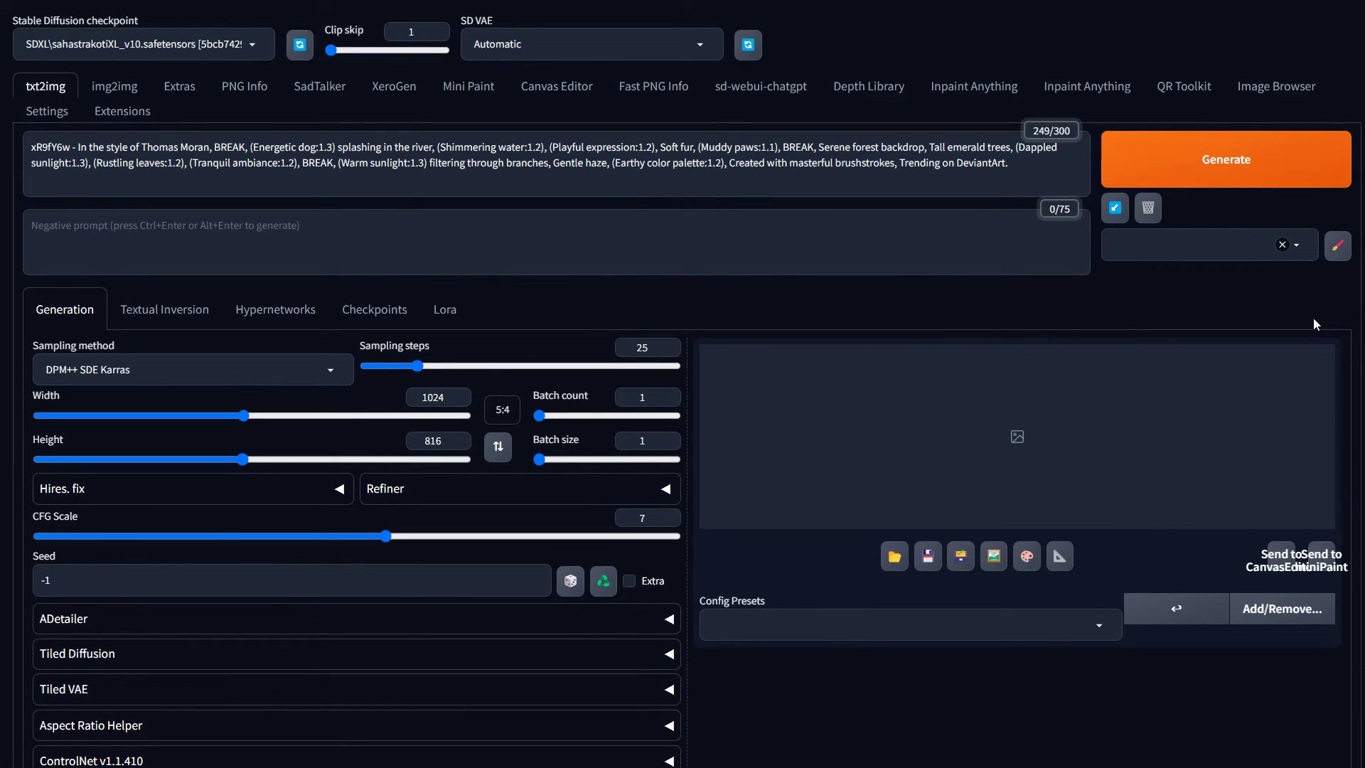
Generate the black-and-tan dog river painting, then go back to the XeroGen page
left_click(1211, 172)
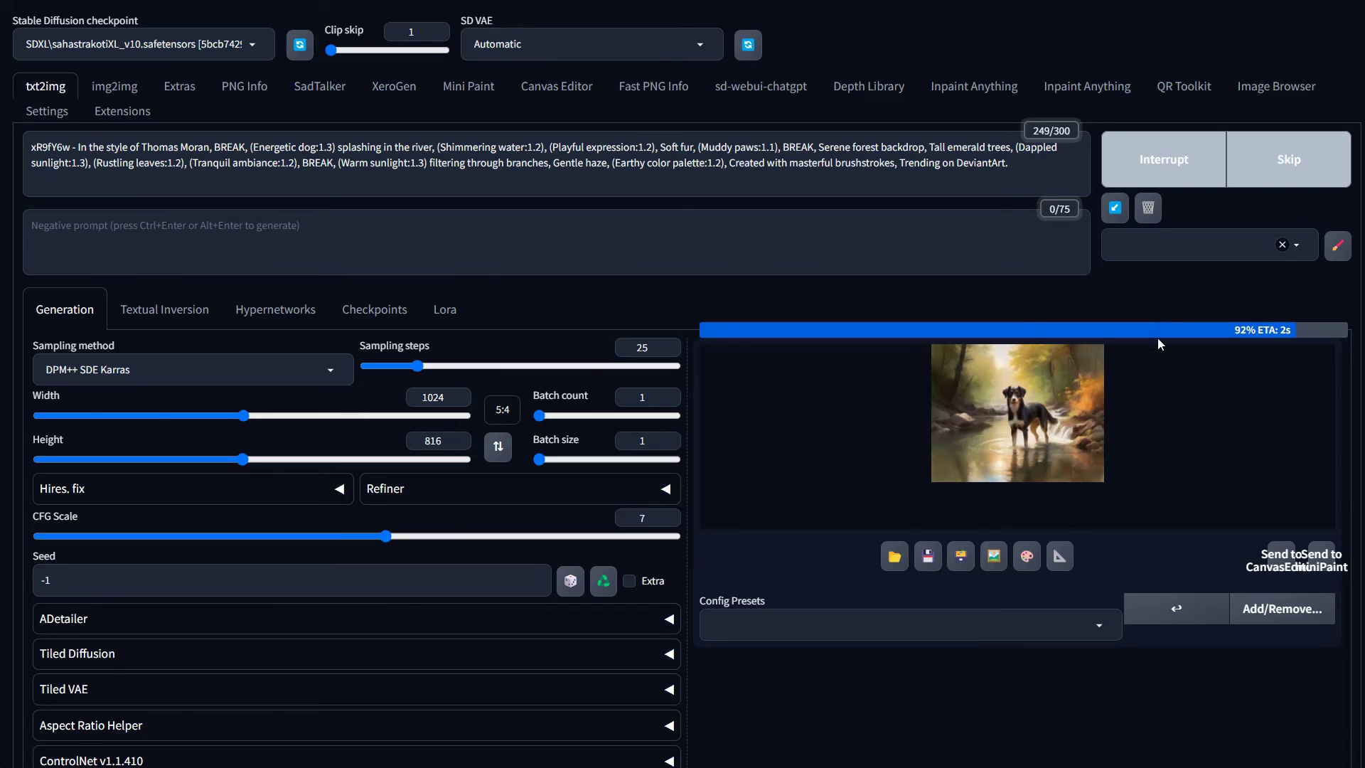
left_click(396, 88)
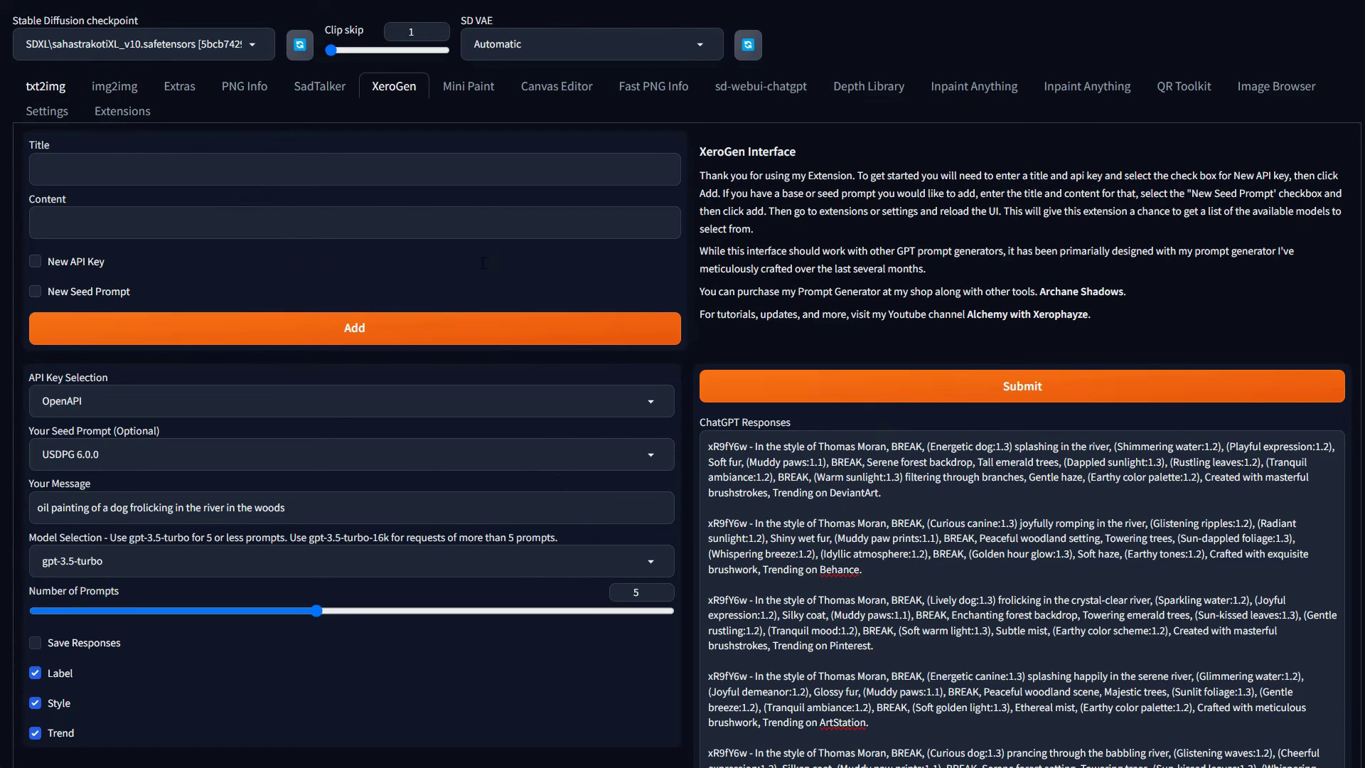
View the finished dog-in-the-river painting full-screen on txt2img, then close the viewer
left_click(46, 86)
left_click(960, 569)
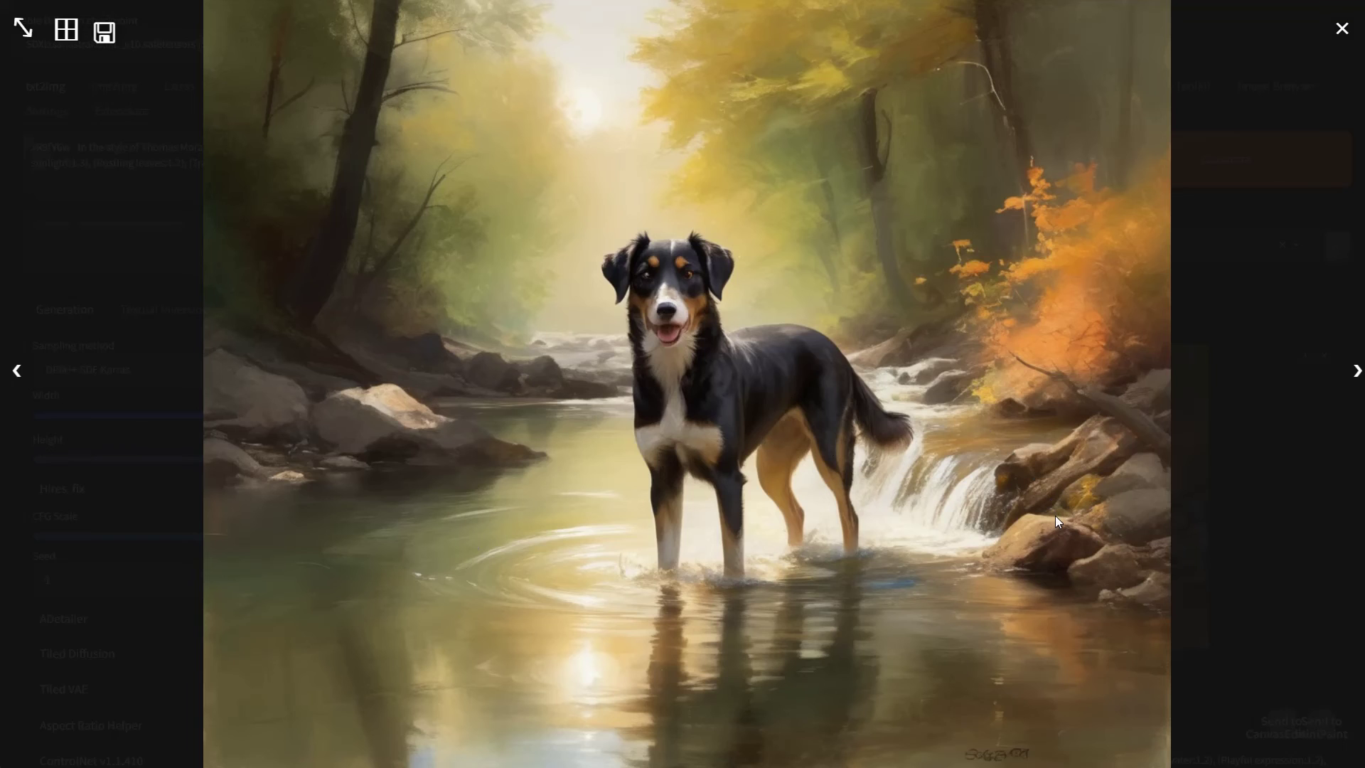
left_click(910, 407)
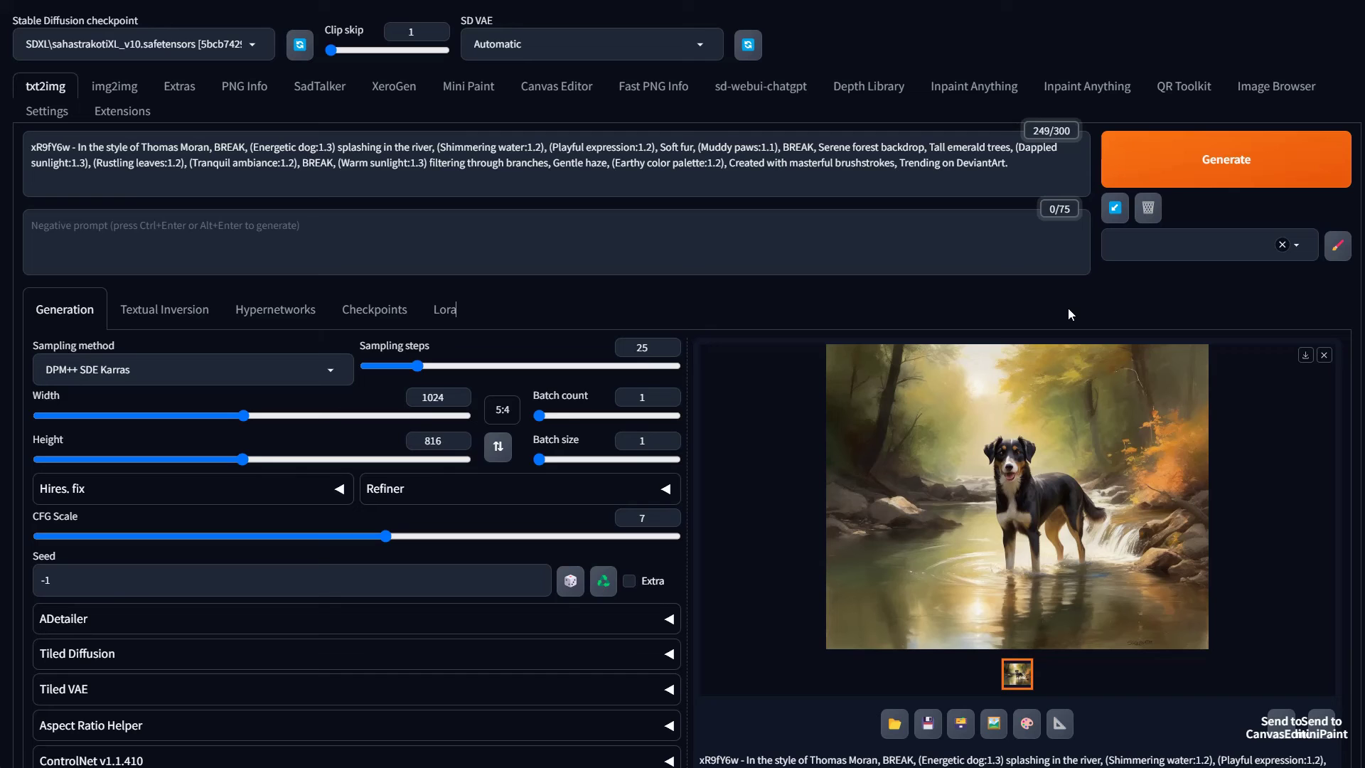
Return to XeroGen and scroll through the five Thomas Moran dog-in-river responses
left_click(394, 86)
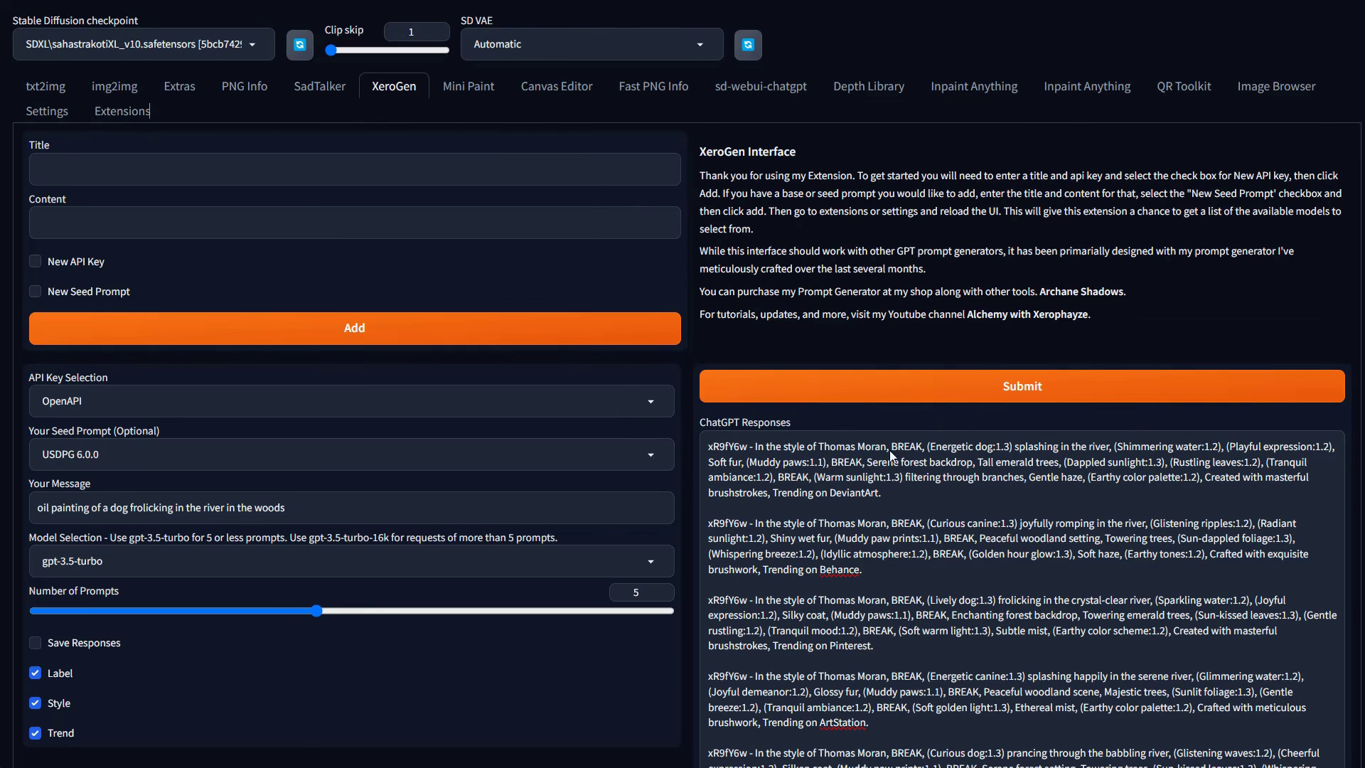
scroll(864, 546, "down", 1)
scroll(953, 620, "up", 1)
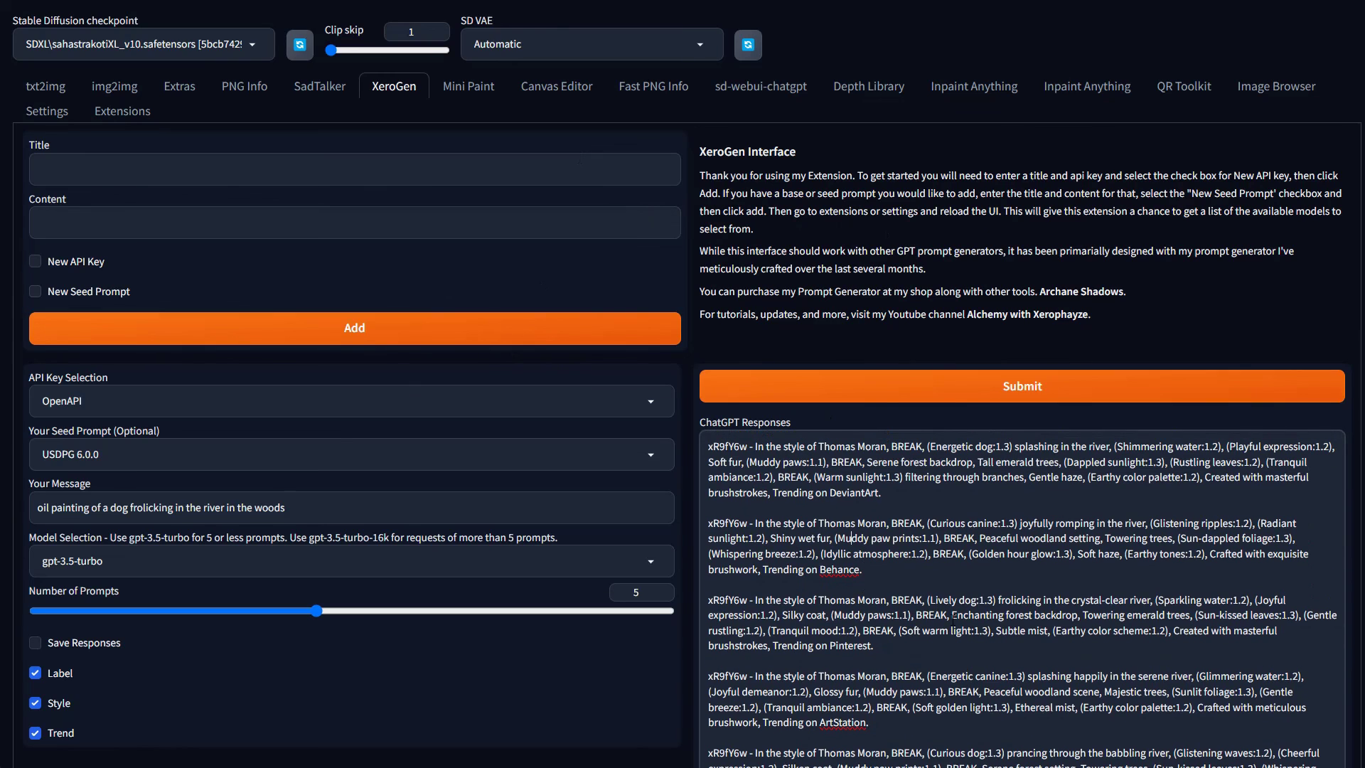